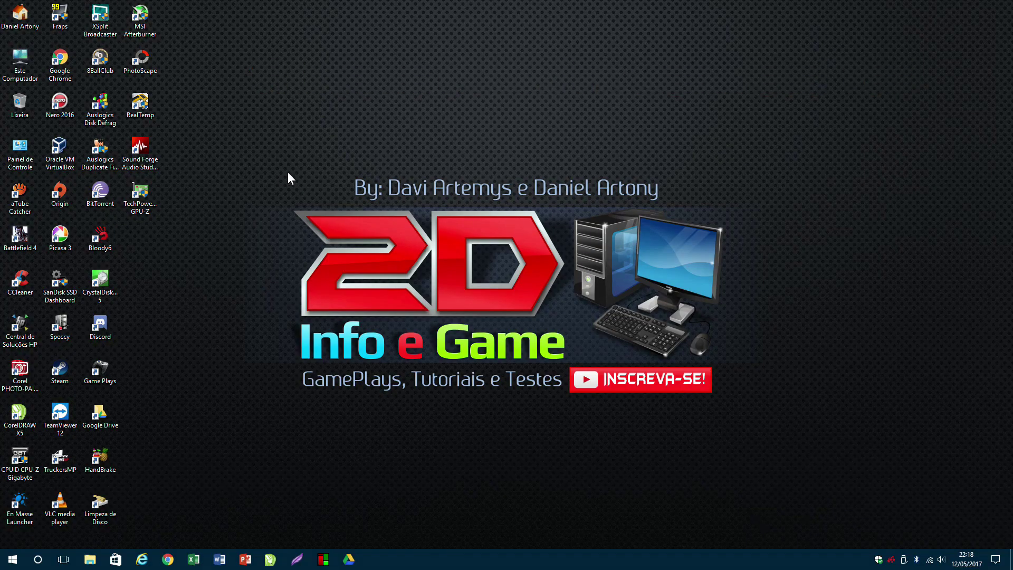
Step: Open Google Chrome and search Google for "windows usb/dvd download tool"
{"action": "left_click", "coordinate": [167, 559]}
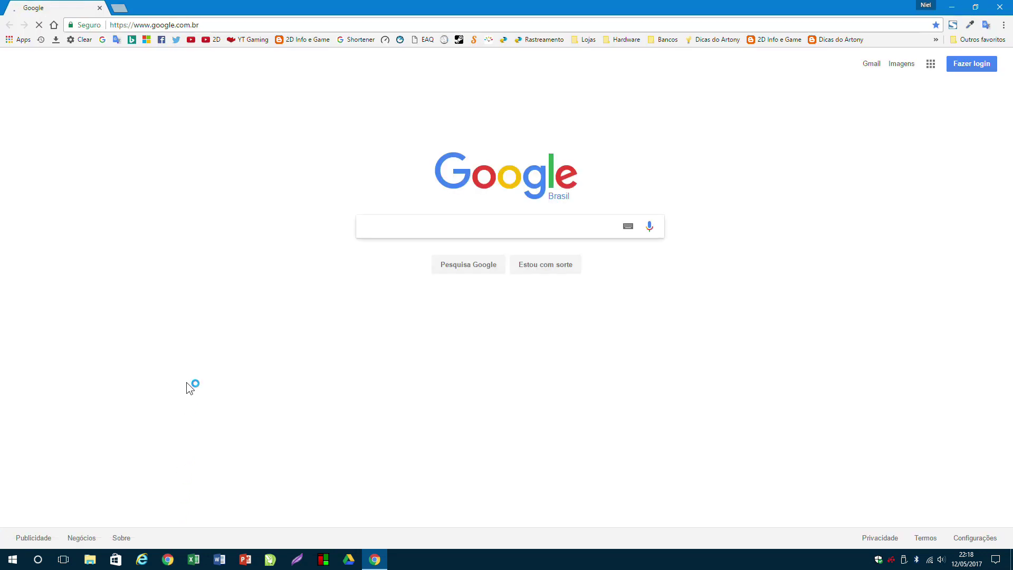
{"action": "type", "text": "wind"}
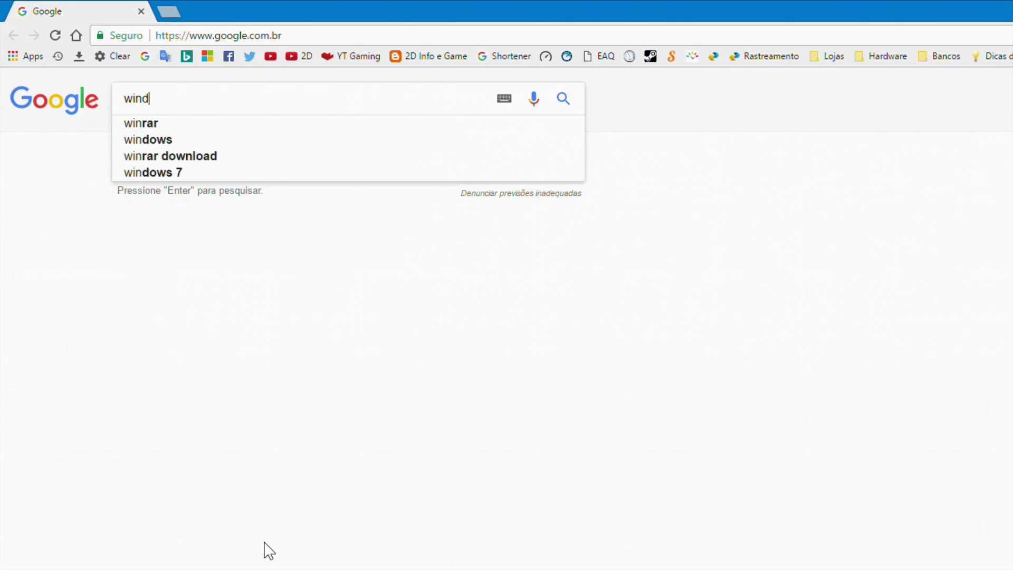
{"action": "type", "text": "ows usb"}
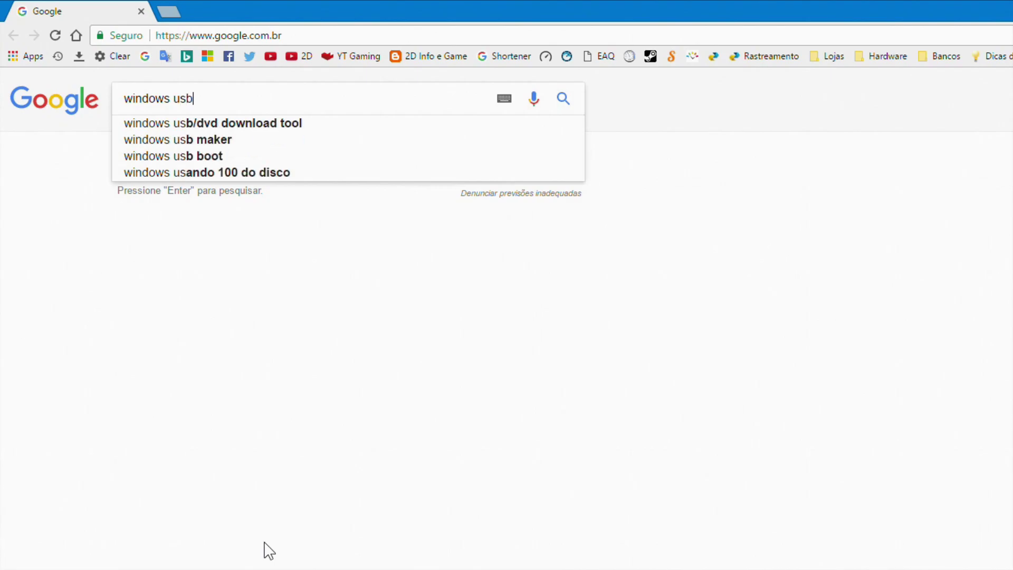
{"action": "type", "text": "/"}
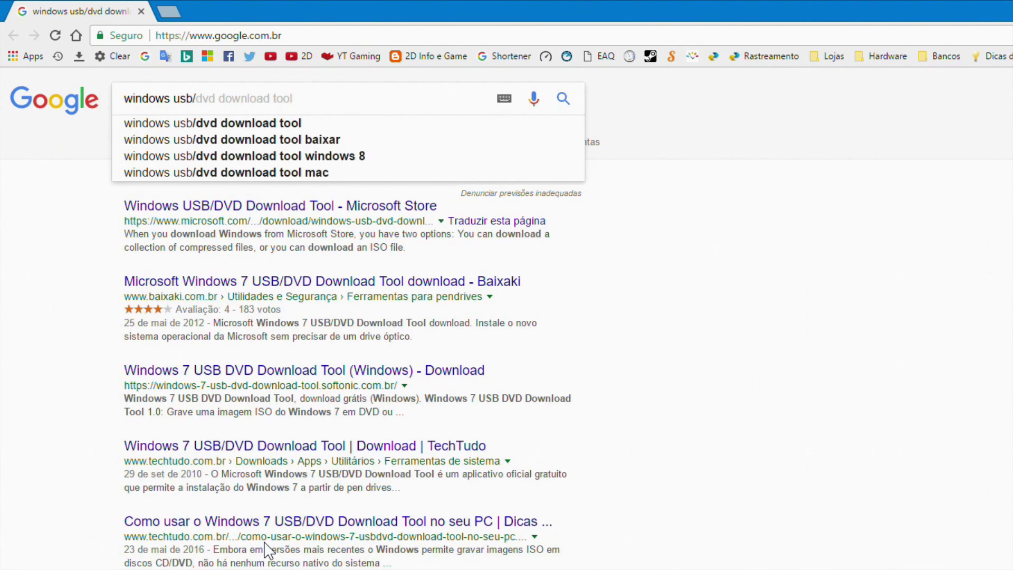
{"action": "key", "text": "Down"}
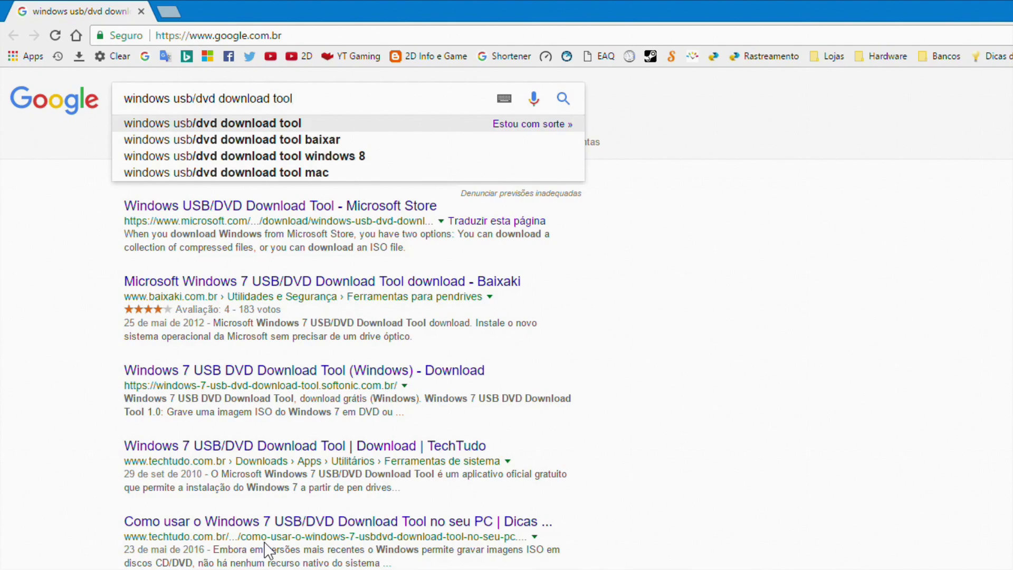
{"action": "left_click", "coordinate": [160, 122]}
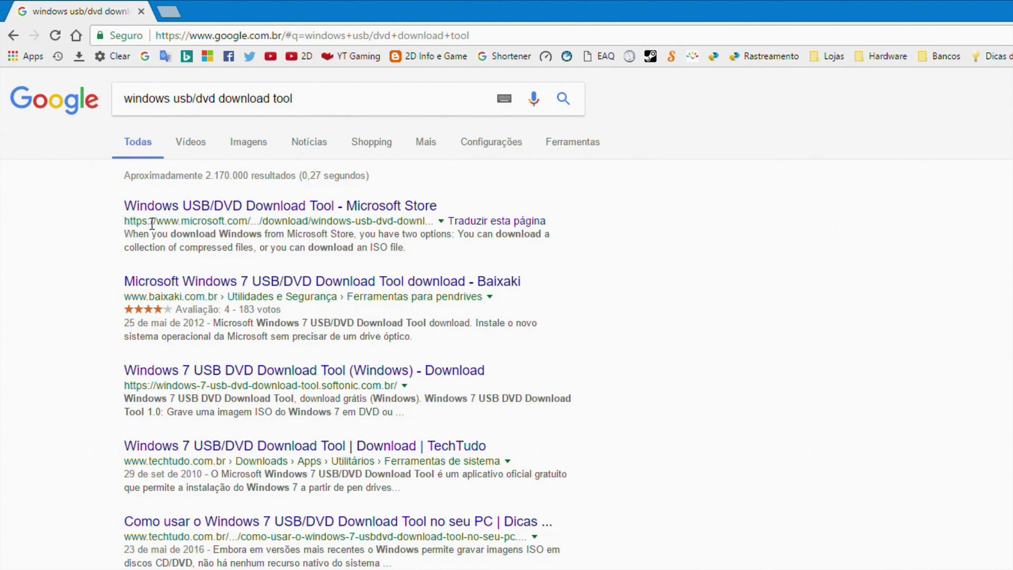
Step: Open the Microsoft Store result and follow its Installation section's link to the Windows USB/DVD Download Tool project page
{"action": "left_click_drag", "start_coordinate": [124, 221], "coordinate": [248, 221]}
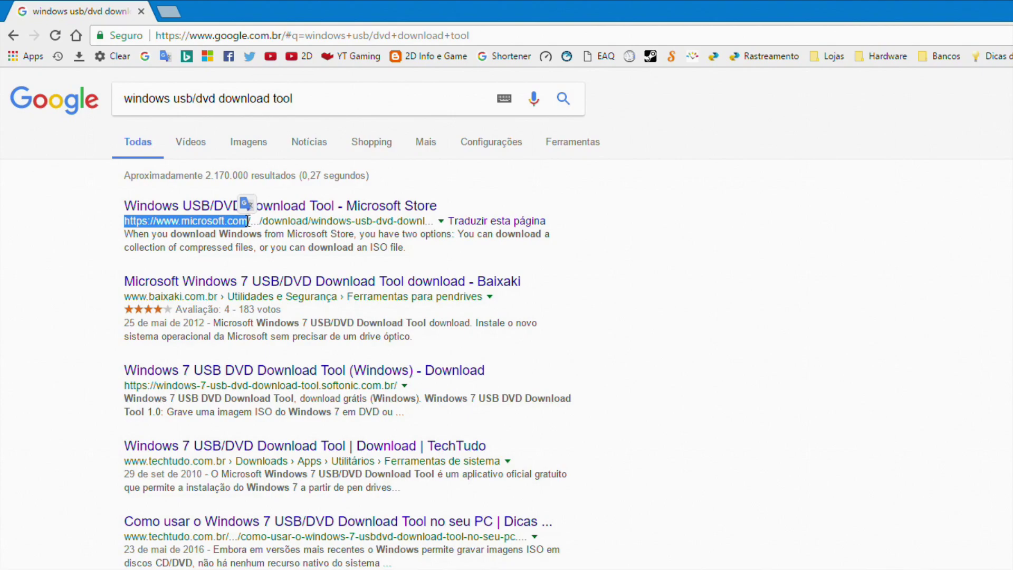
{"action": "left_click", "coordinate": [137, 221]}
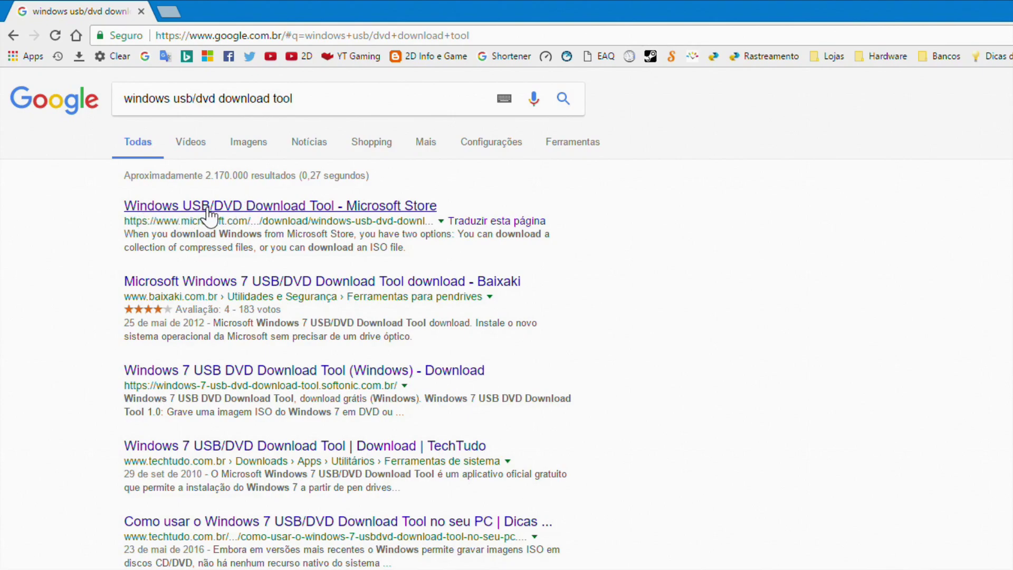
{"action": "left_click", "coordinate": [376, 210]}
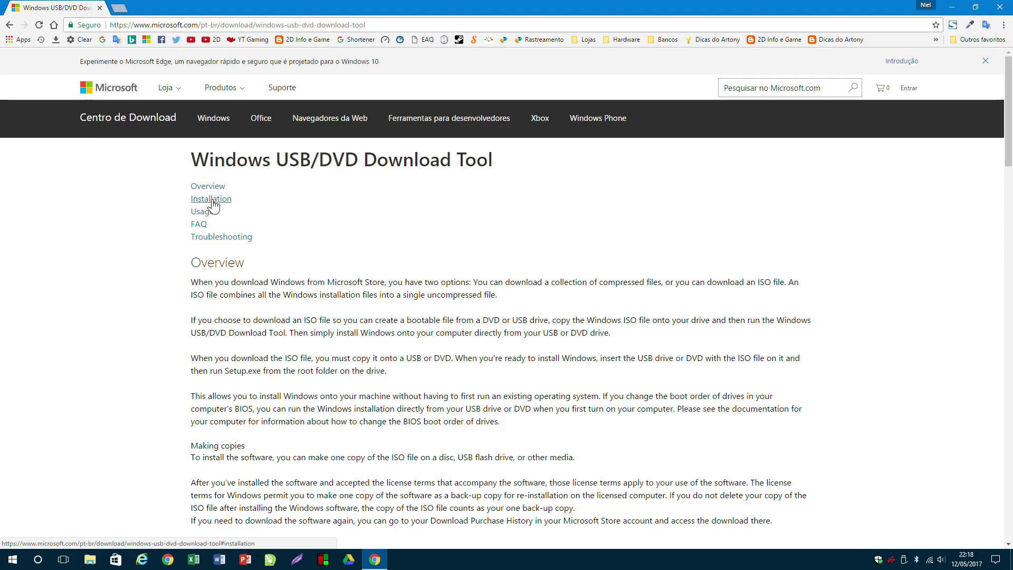
{"action": "left_click", "coordinate": [211, 199]}
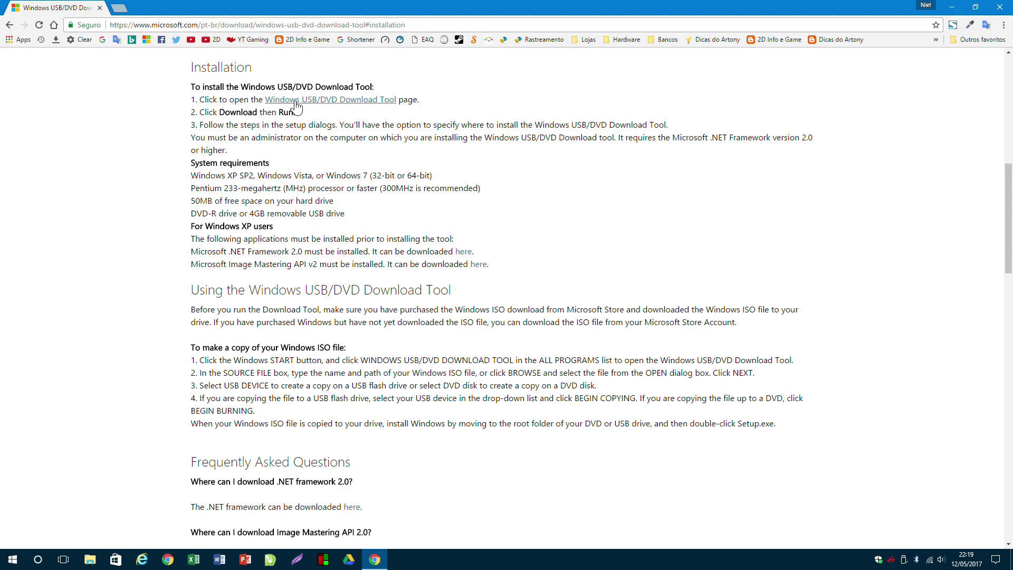
{"action": "left_click", "coordinate": [358, 100]}
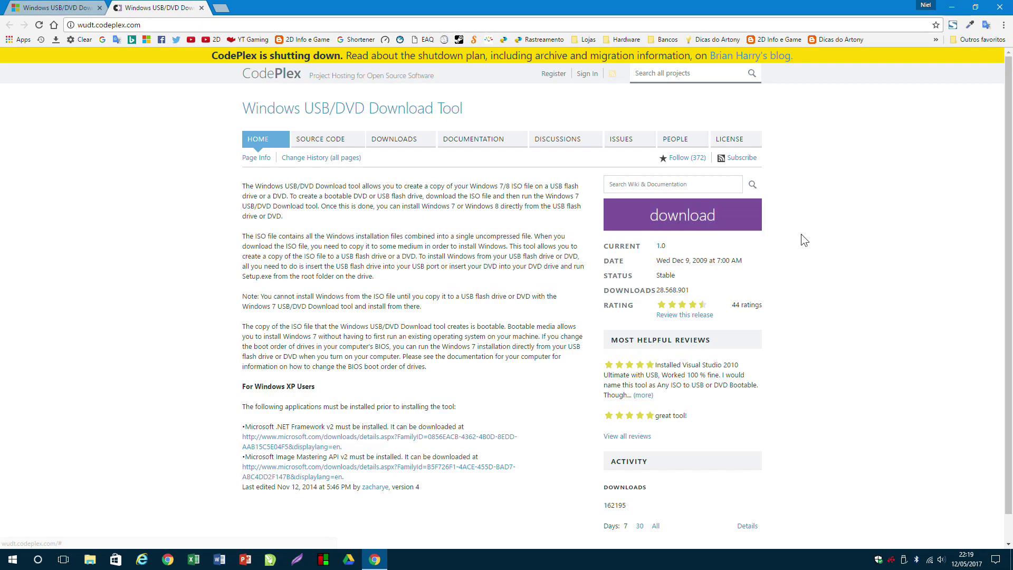
Step: Download Windows7-USB-DVD-Download-Tool-Installer-en-US to the Downloads folder on Meus Arquivos (E:) and launch the installer
{"action": "left_click", "coordinate": [706, 218]}
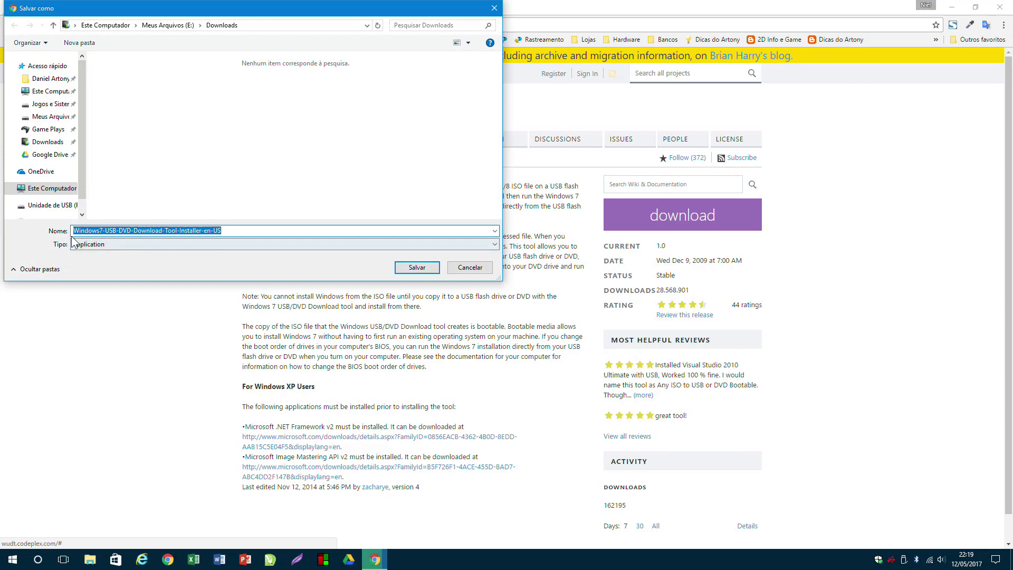
{"action": "left_click", "coordinate": [417, 267]}
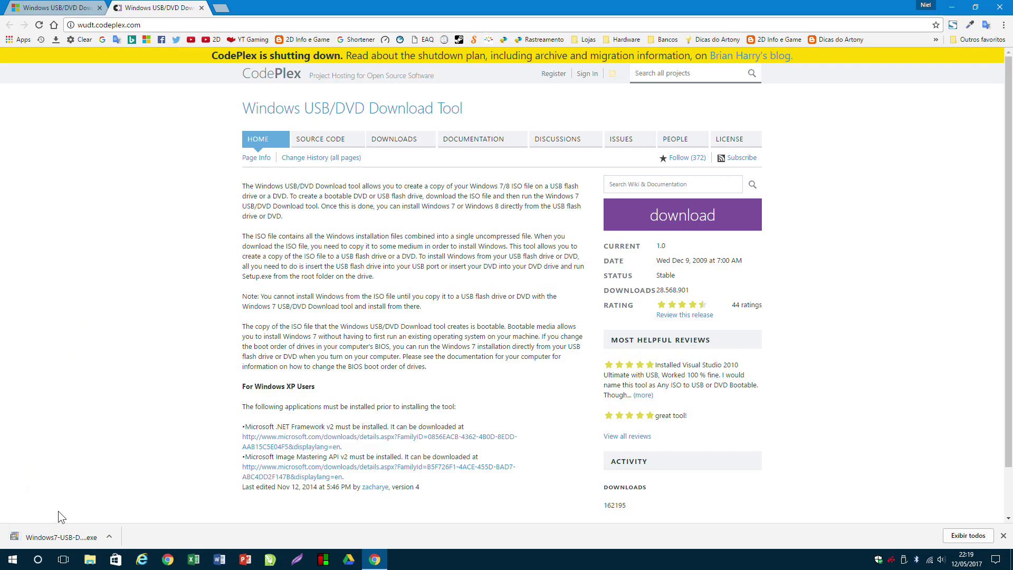
{"action": "left_click", "coordinate": [109, 536]}
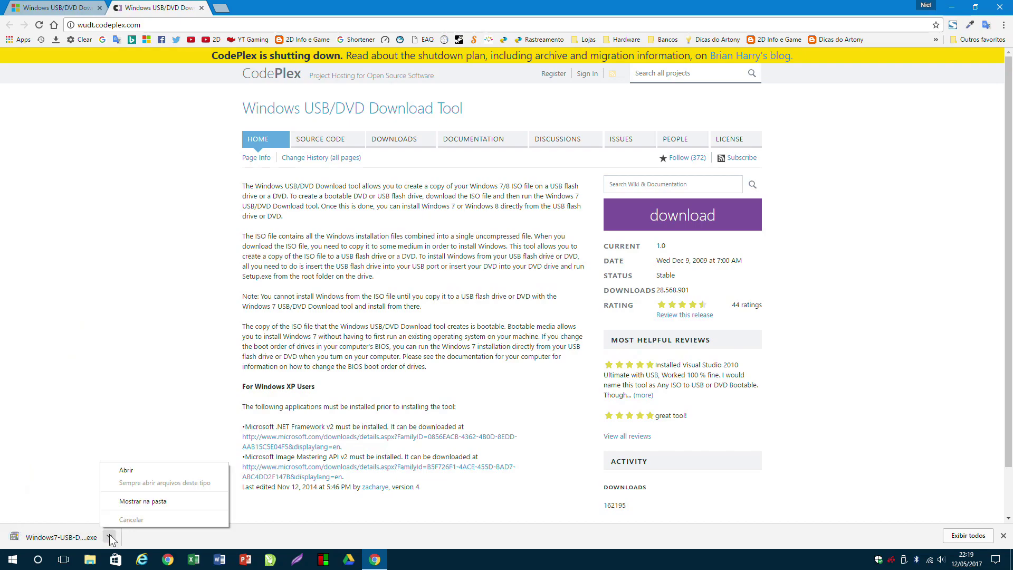
{"action": "left_click", "coordinate": [56, 538]}
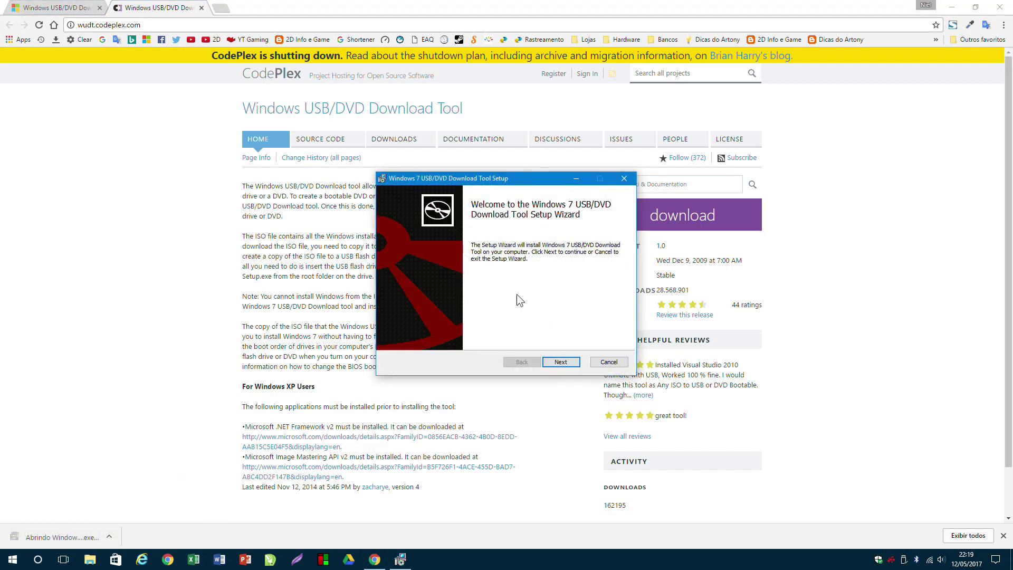
Step: Install the Windows 7 USB/DVD Download Tool with the setup wizard, closing the browser and finishing the wizard
{"action": "left_click", "coordinate": [573, 362]}
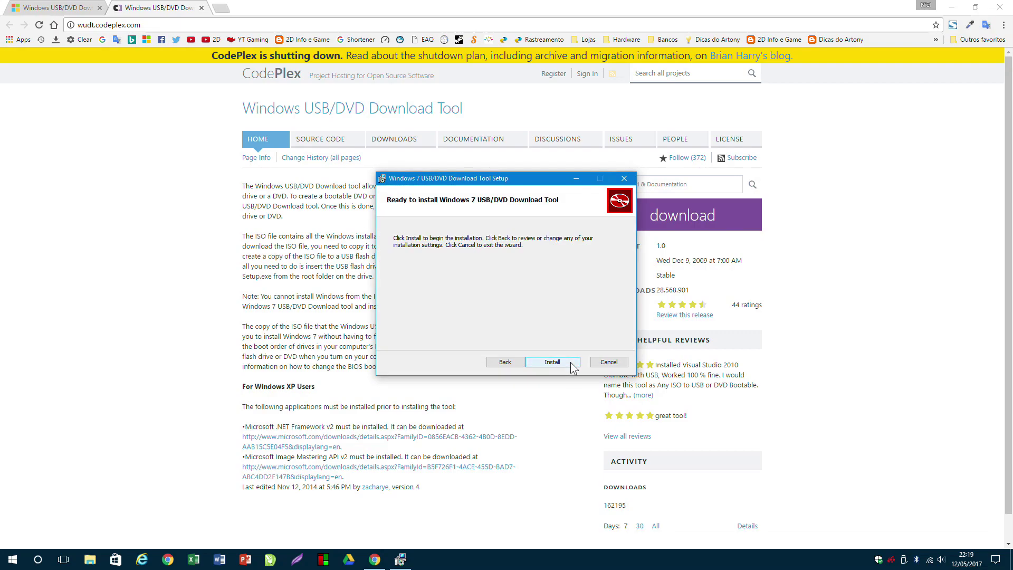
{"action": "left_click", "coordinate": [572, 362]}
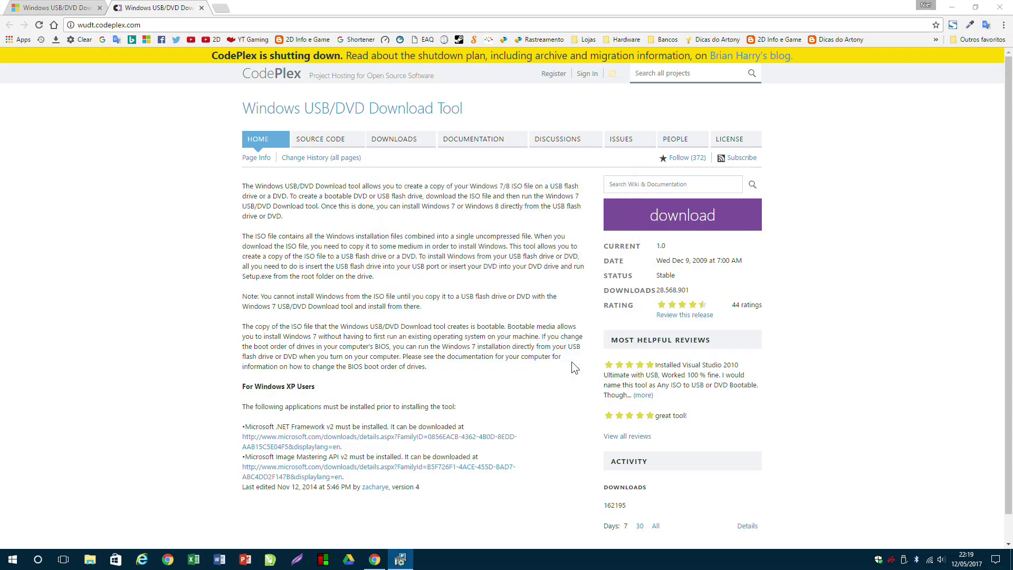
{"action": "left_click", "coordinate": [202, 8]}
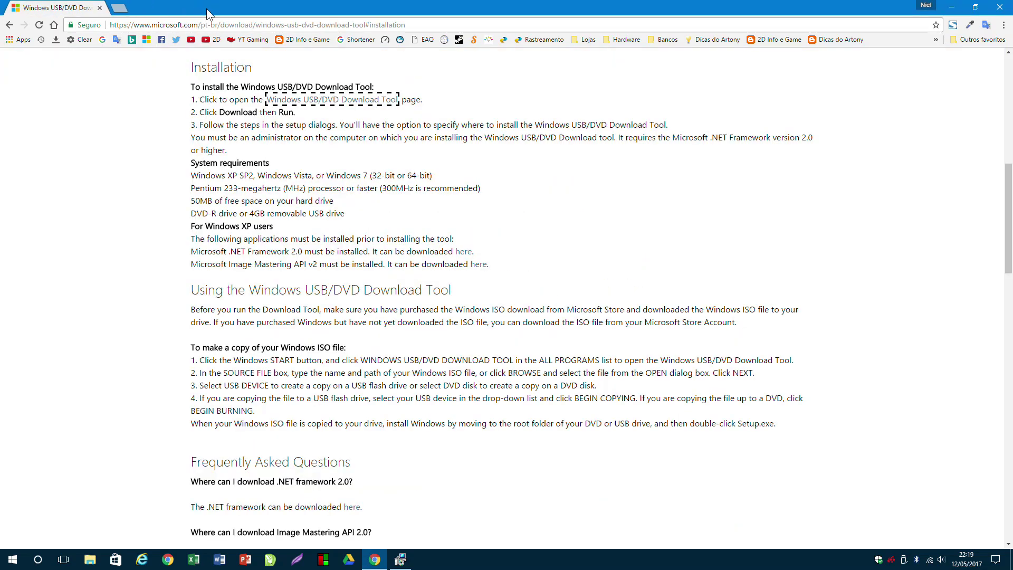
{"action": "left_click", "coordinate": [1000, 8]}
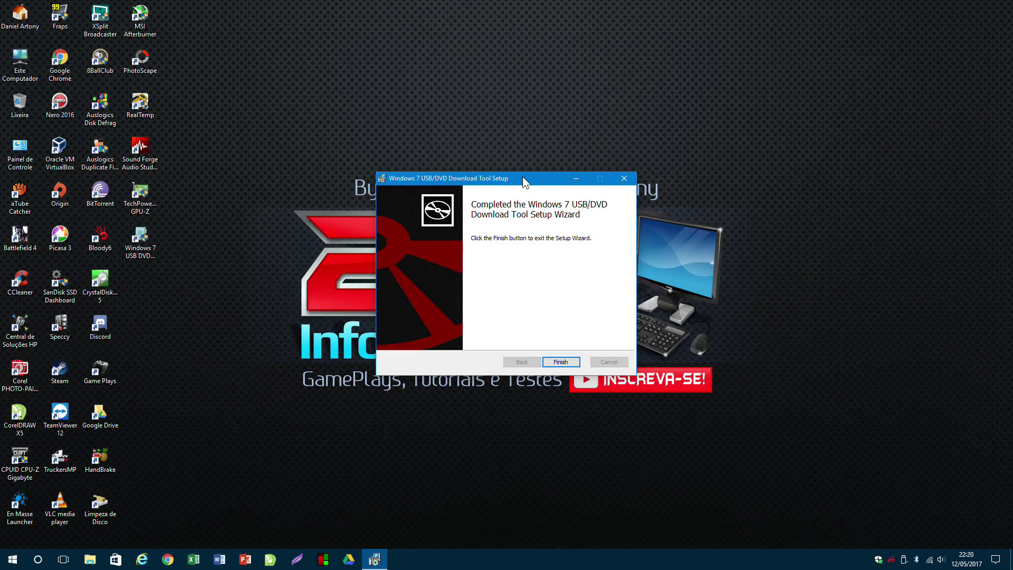
{"action": "left_click", "coordinate": [560, 362]}
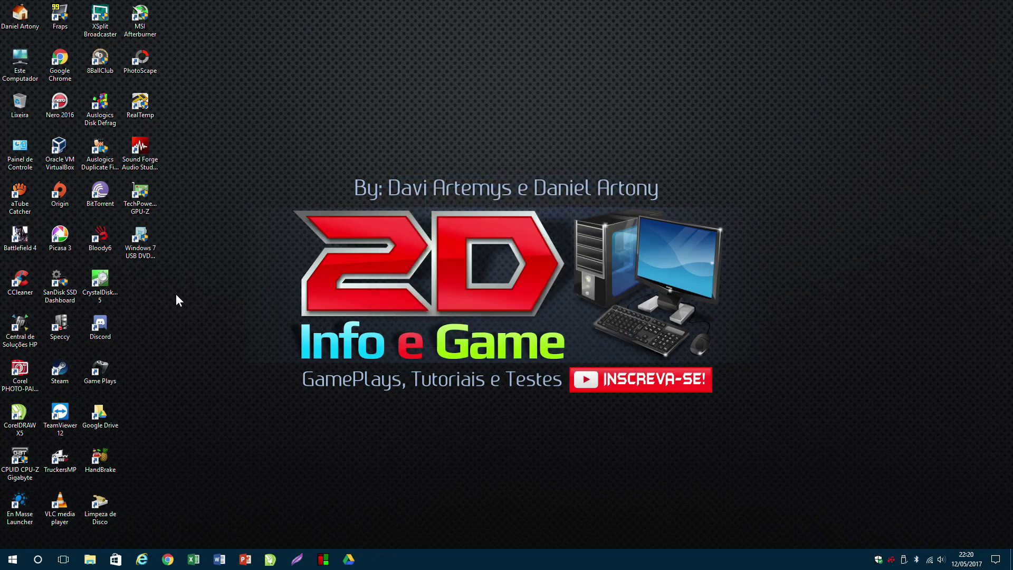
Step: Move the Windows 7 USB DVD Download Tool shortcut to the empty desktop area above the wallpaper logo
{"action": "left_click_drag", "start_coordinate": [140, 237], "coordinate": [508, 129]}
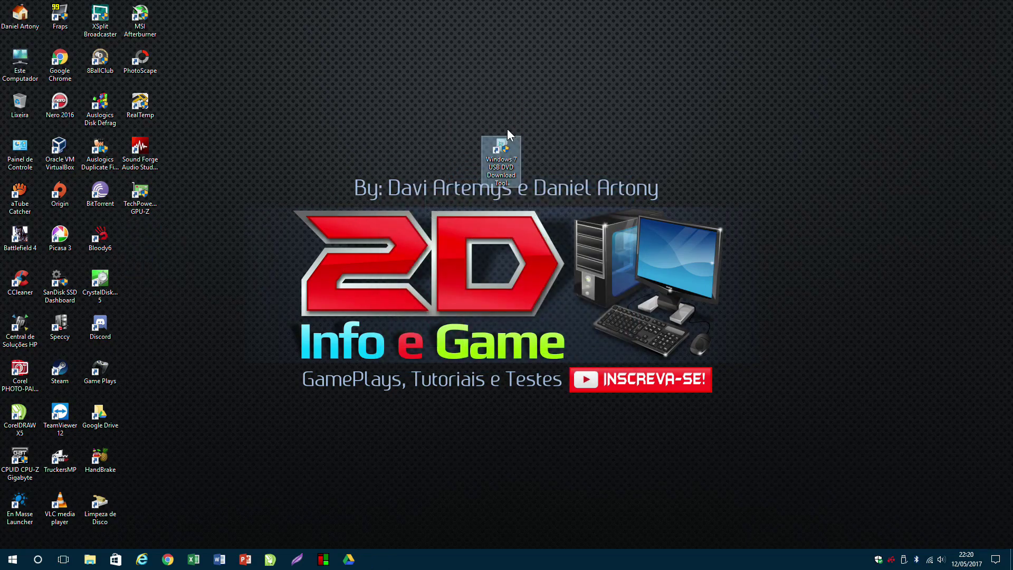
{"action": "left_click_drag", "start_coordinate": [518, 165], "coordinate": [518, 121]}
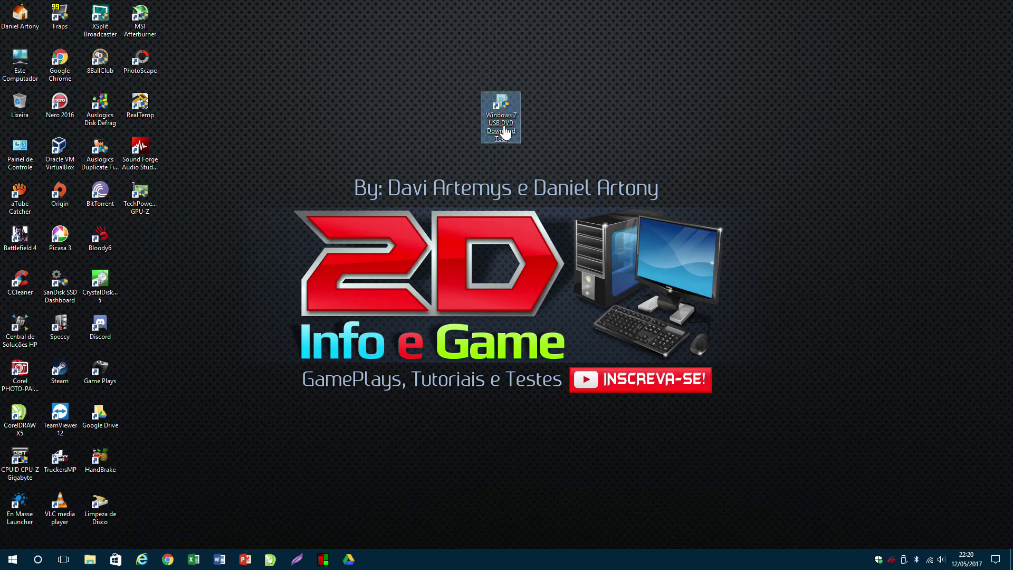
{"action": "left_click", "coordinate": [489, 220]}
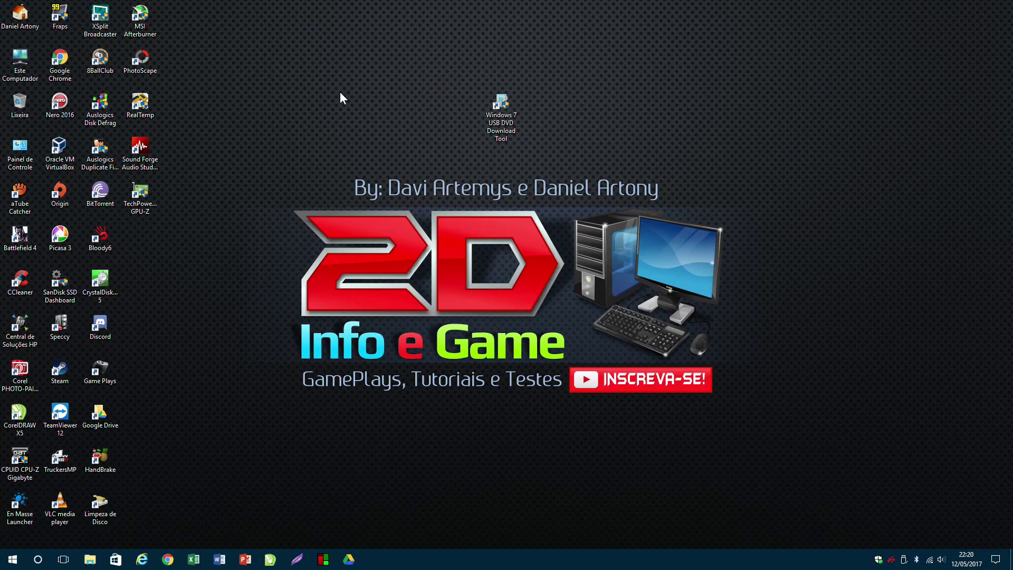
Step: Check the contents of Unidade de USB (F:) through Este Computador, and close the file window
{"action": "double_click", "coordinate": [37, 71]}
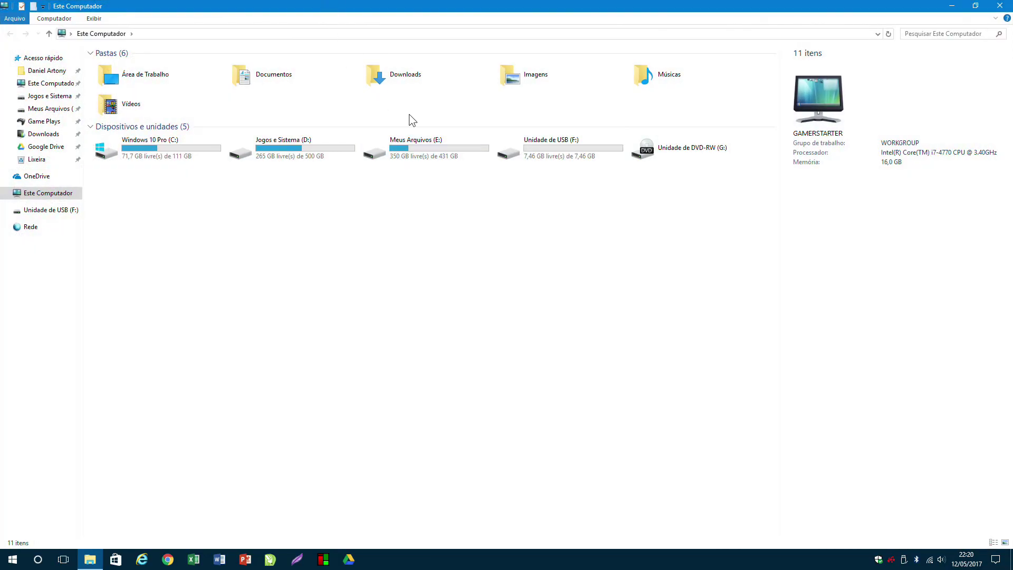
{"action": "double_click", "coordinate": [568, 158]}
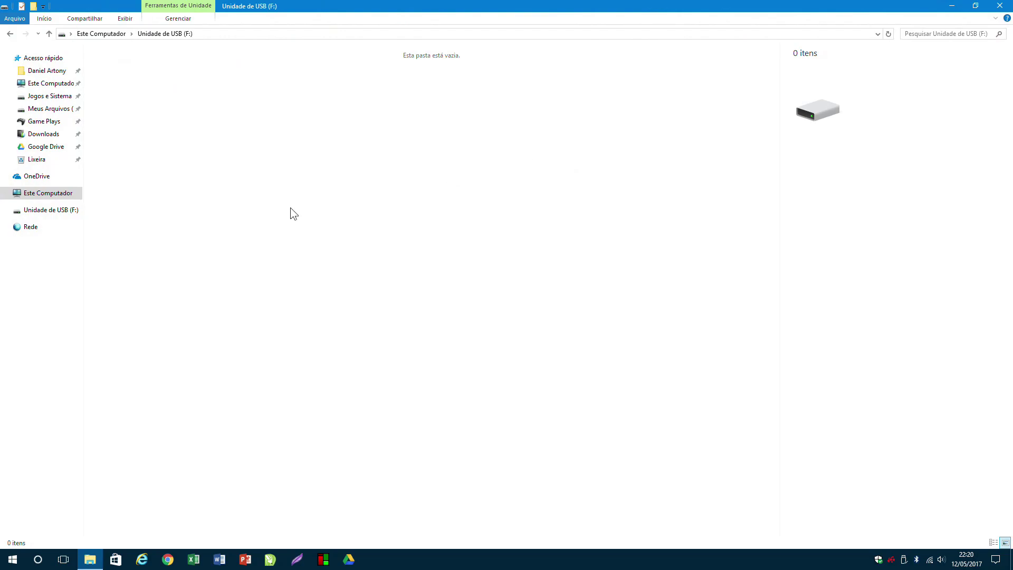
{"action": "left_click", "coordinate": [1000, 5]}
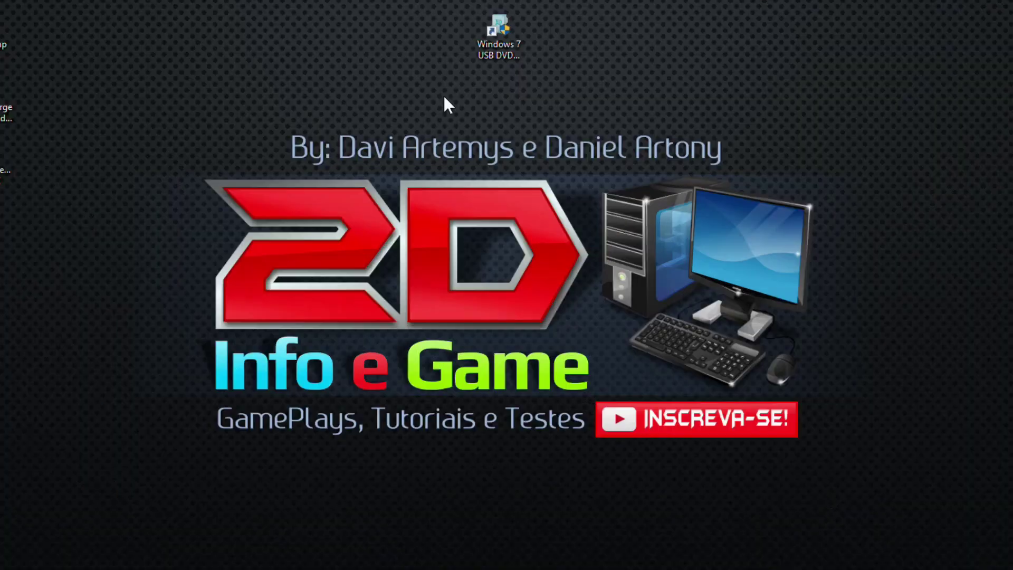
Step: Launch the Windows 7 USB DVD Download Tool with permission granted, and choose "Win 7 SP1 - All in One - pt-br.iso" from Programas\Sistemas Operacionais as the source file
{"action": "double_click", "coordinate": [506, 40]}
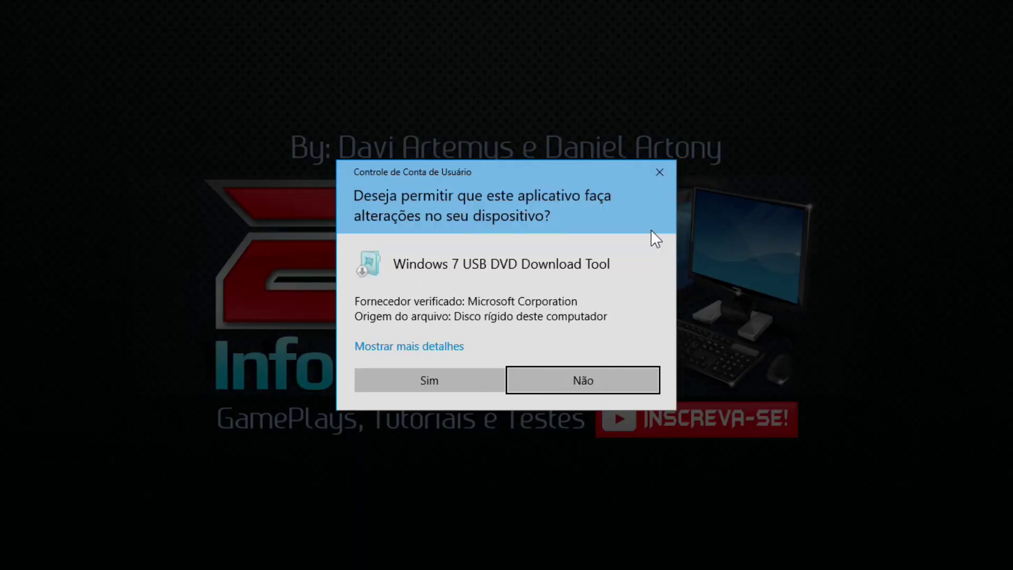
{"action": "left_click", "coordinate": [477, 374]}
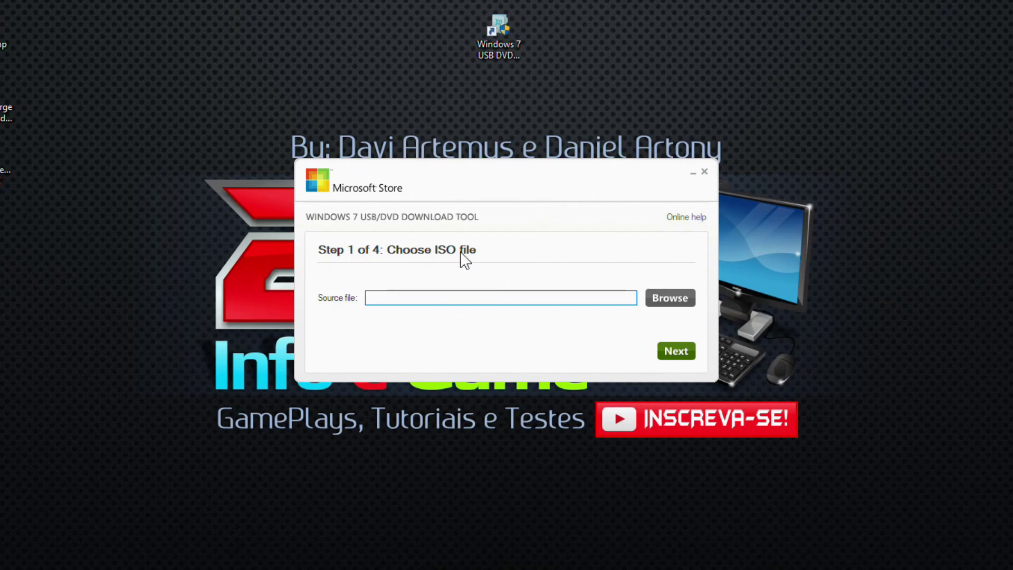
{"action": "left_click", "coordinate": [673, 301]}
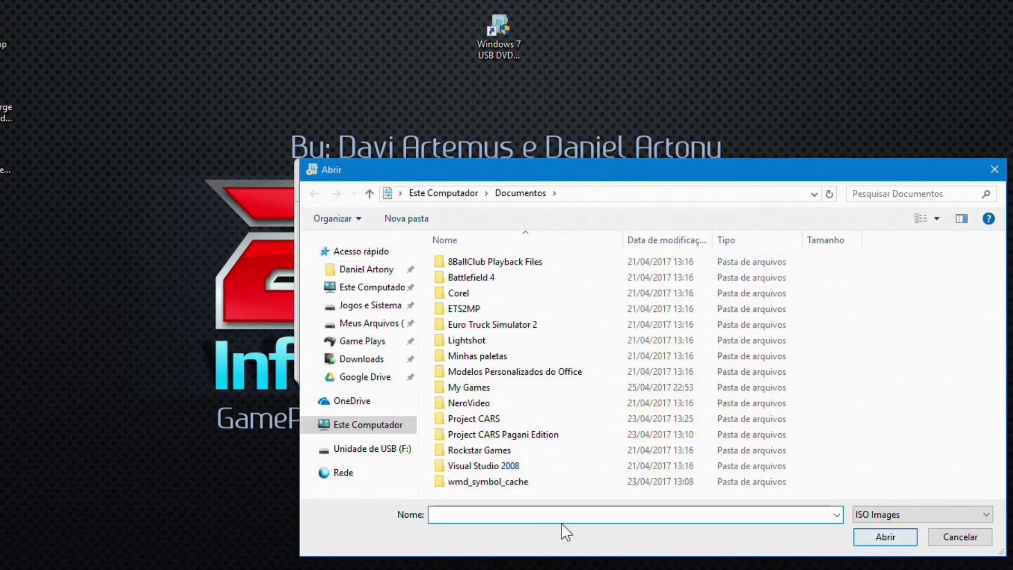
{"action": "left_click", "coordinate": [369, 326]}
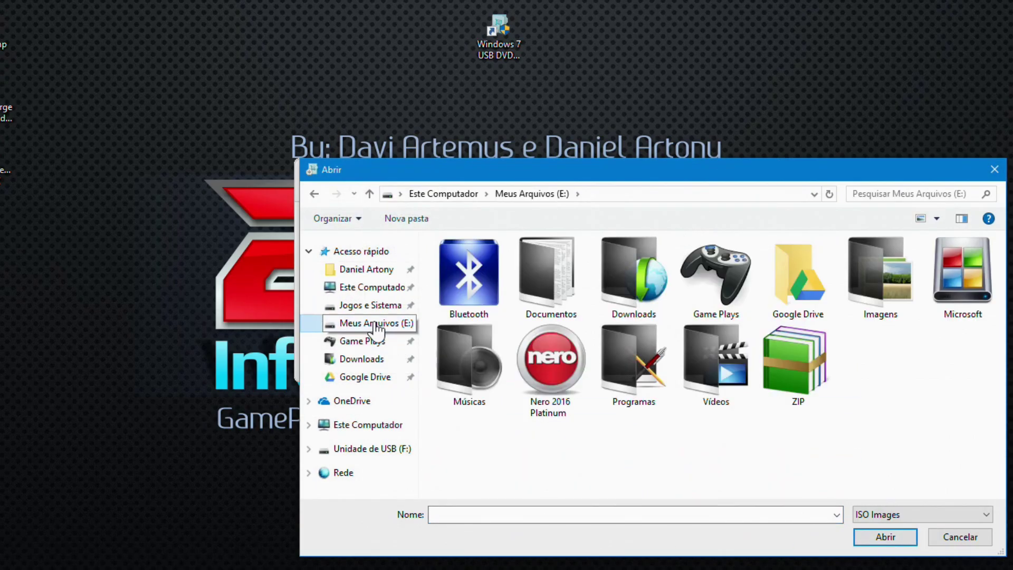
{"action": "double_click", "coordinate": [639, 387]}
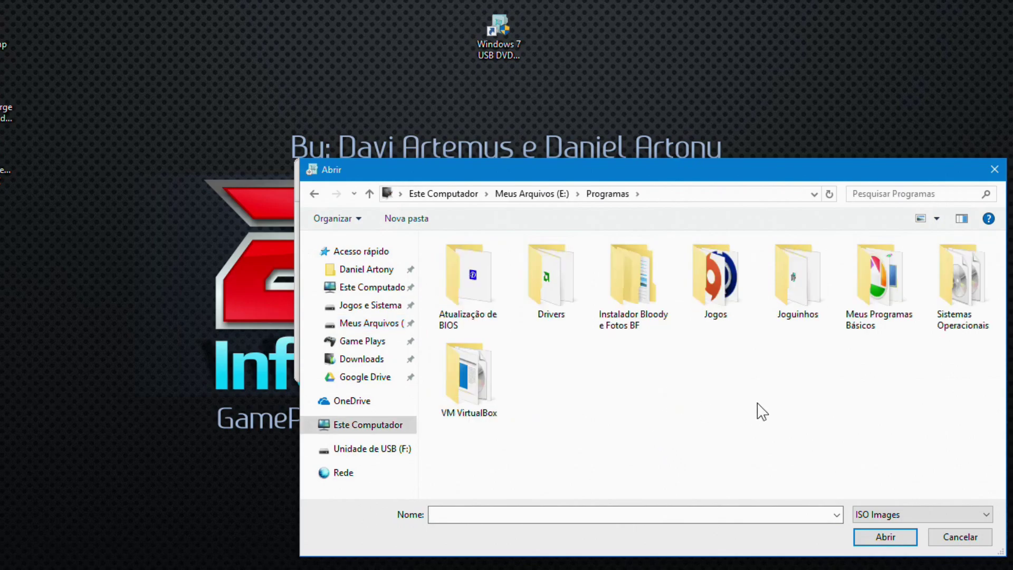
{"action": "double_click", "coordinate": [965, 322]}
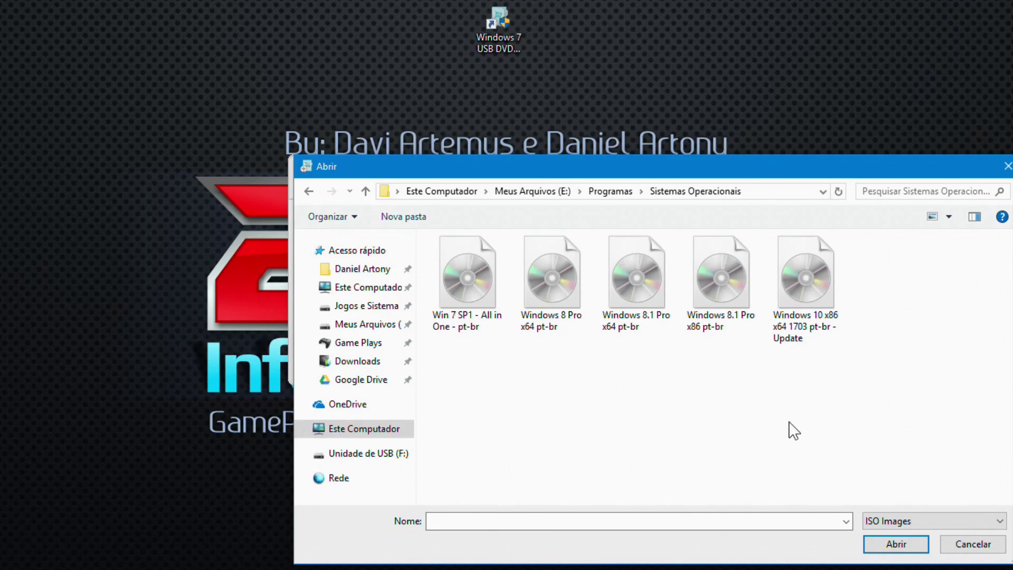
{"action": "left_click", "coordinate": [482, 287]}
{"action": "double_click", "coordinate": [482, 288]}
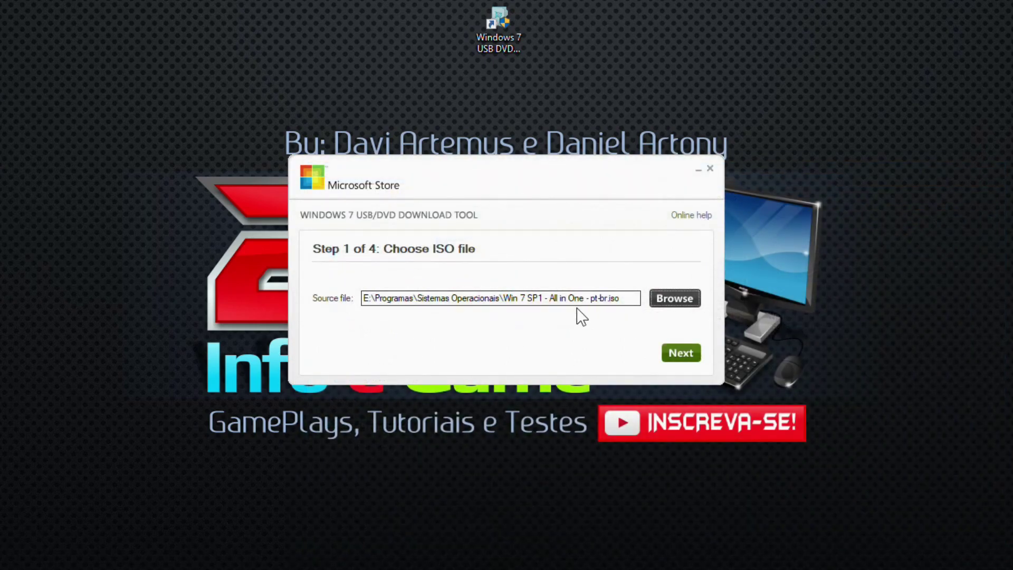
Step: Accept the chosen ISO file and select USB device as the media type
{"action": "left_click", "coordinate": [688, 359]}
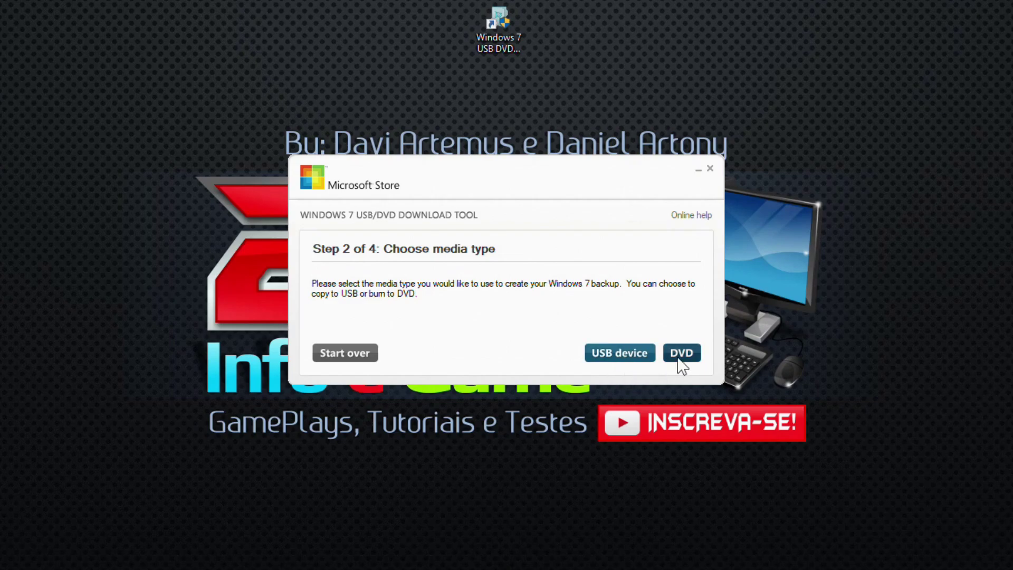
{"action": "left_click", "coordinate": [628, 362]}
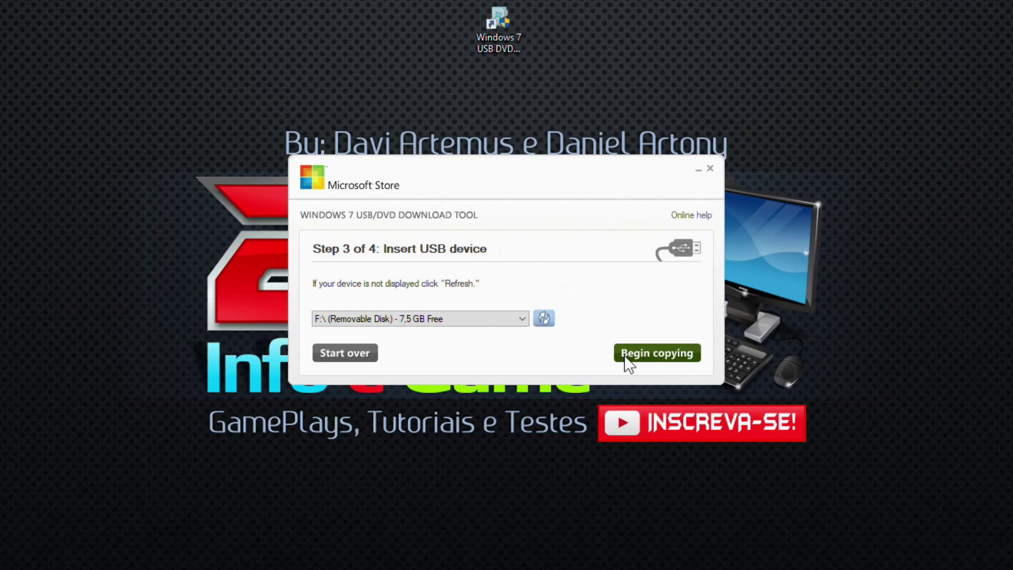
Step: Choose the removable disk F:\ as the USB device and refresh the device list
{"action": "left_click", "coordinate": [449, 318]}
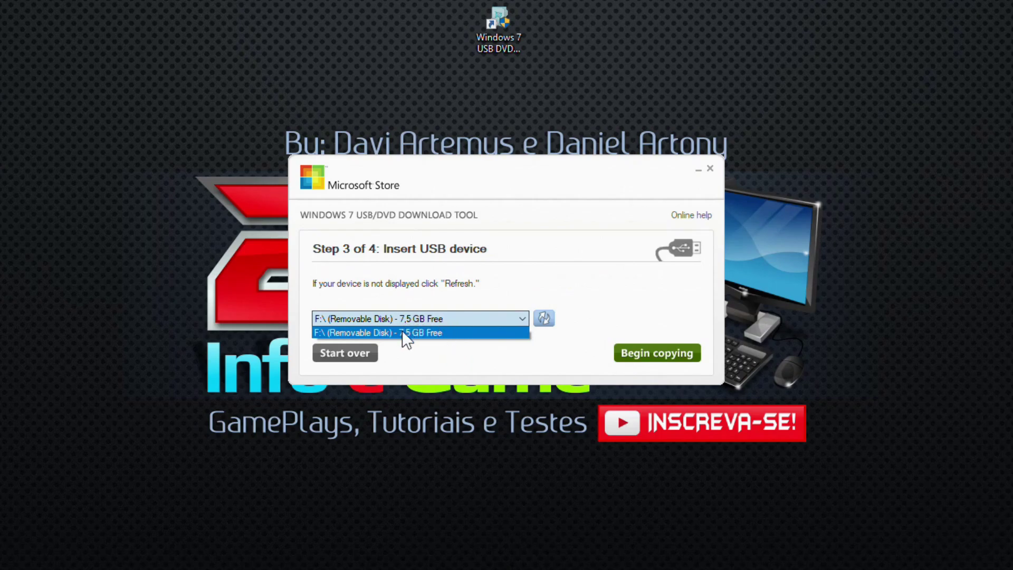
{"action": "left_click", "coordinate": [421, 332]}
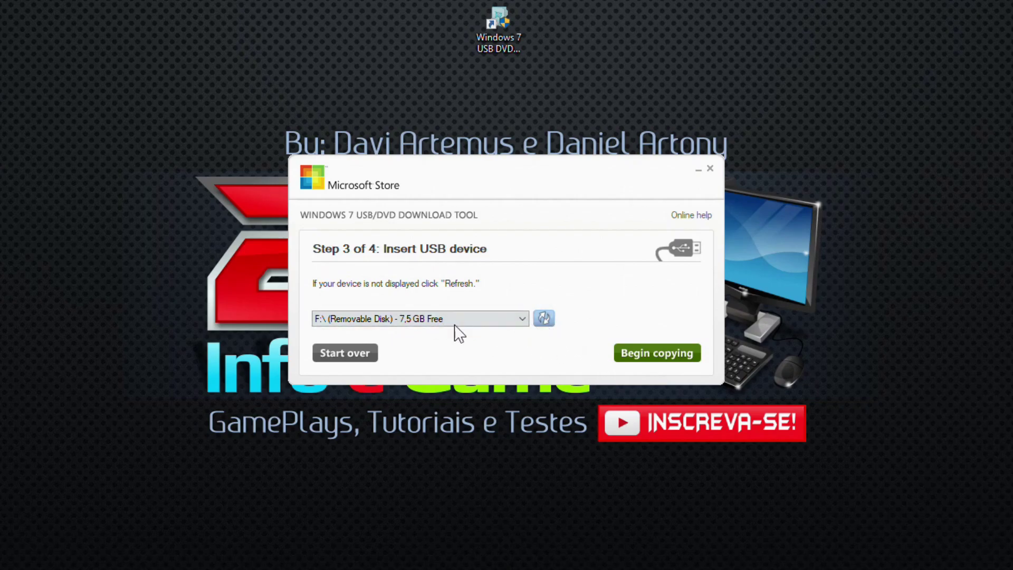
{"action": "left_click", "coordinate": [543, 317]}
{"action": "left_click", "coordinate": [494, 318]}
{"action": "left_click", "coordinate": [494, 318]}
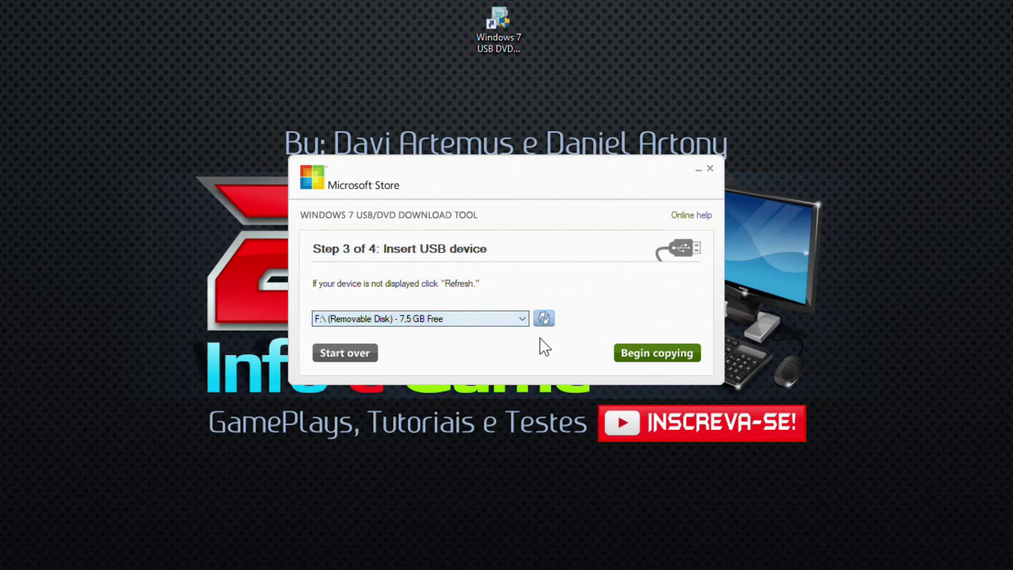
Step: Start copying to the USB device, agree to erase all its contents, and close the tool once the bootable drive is complete
{"action": "left_click", "coordinate": [661, 351]}
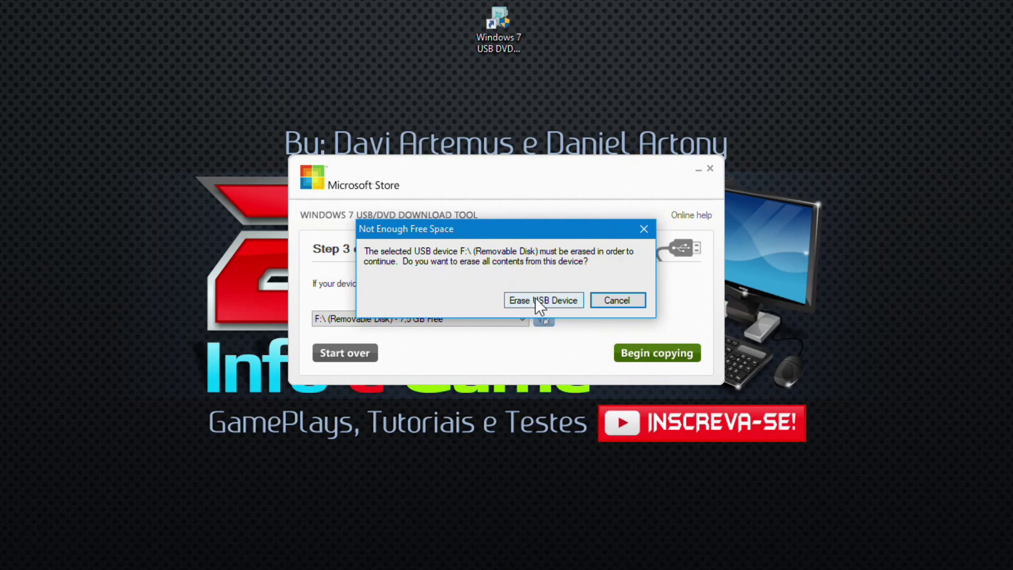
{"action": "left_click", "coordinate": [563, 302]}
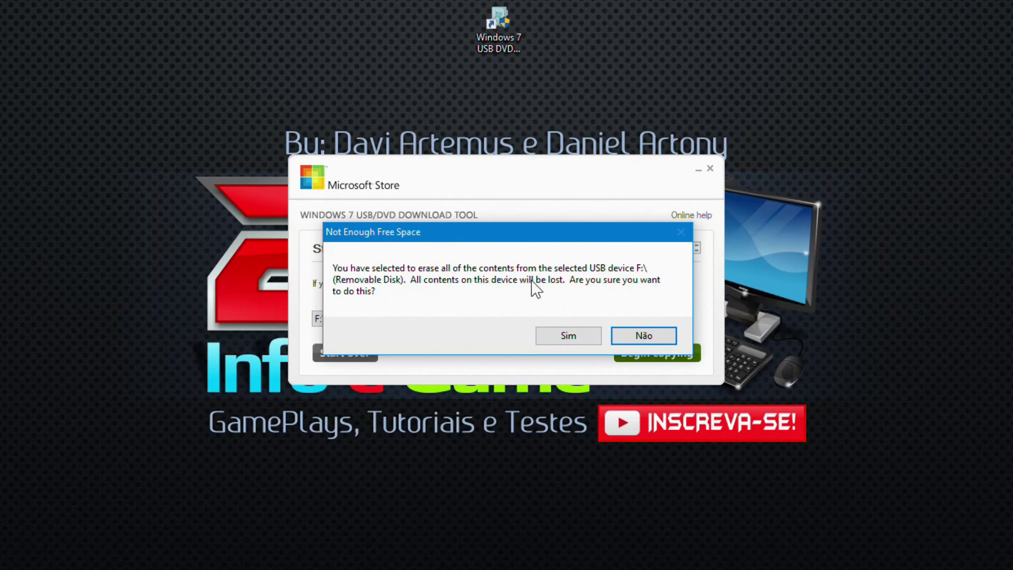
{"action": "left_click", "coordinate": [581, 331]}
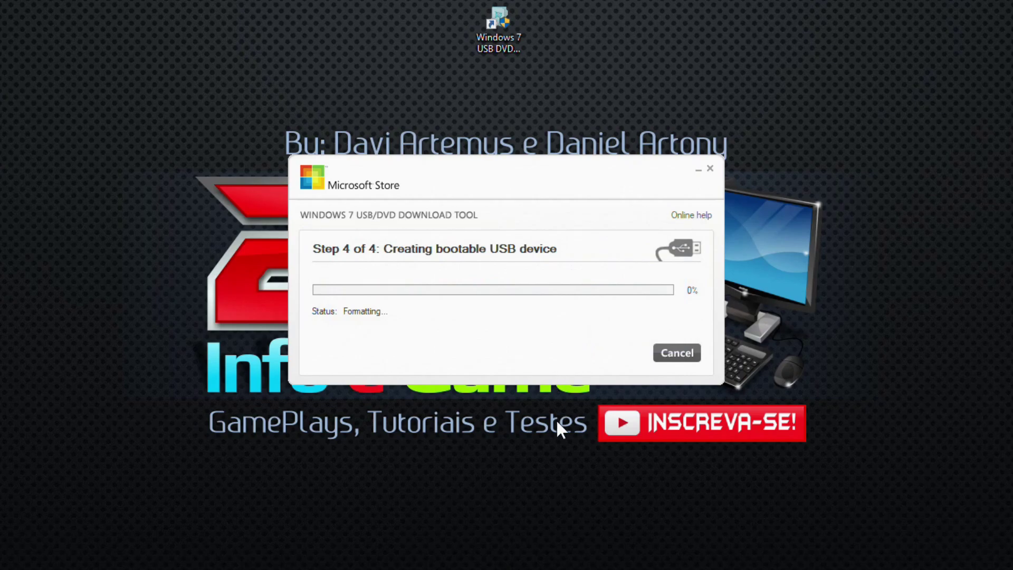
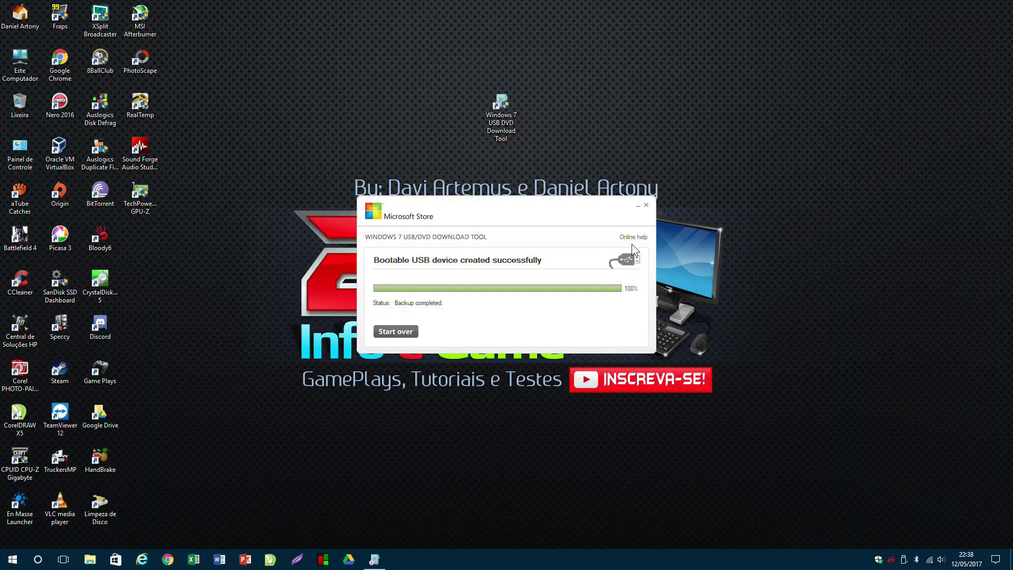
{"action": "left_click", "coordinate": [646, 206]}
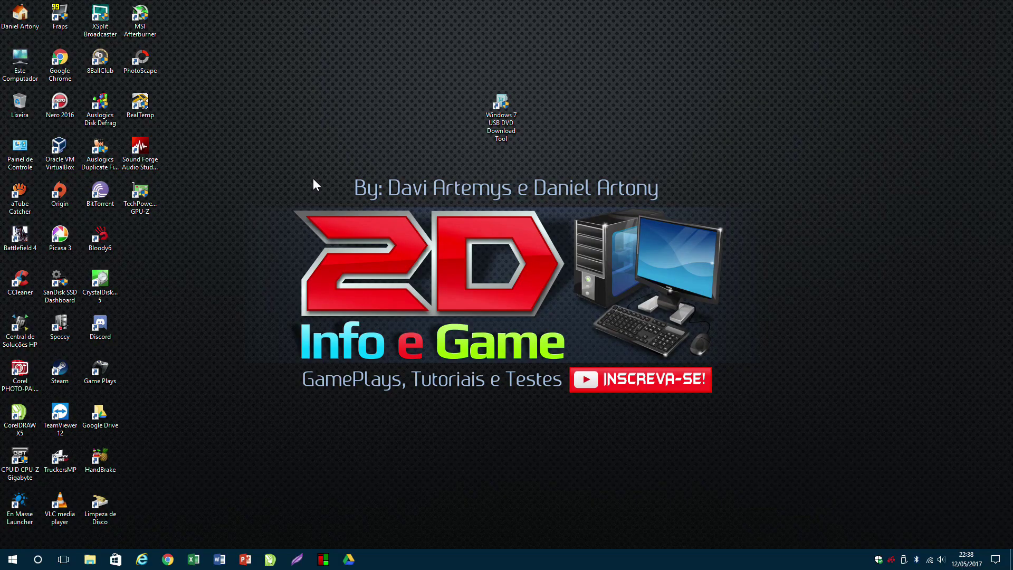
Step: Check Unidade de USB (F:) through Este Computador by running its setup with permission granted, and close the installer and file window without installing
{"action": "double_click", "coordinate": [21, 63]}
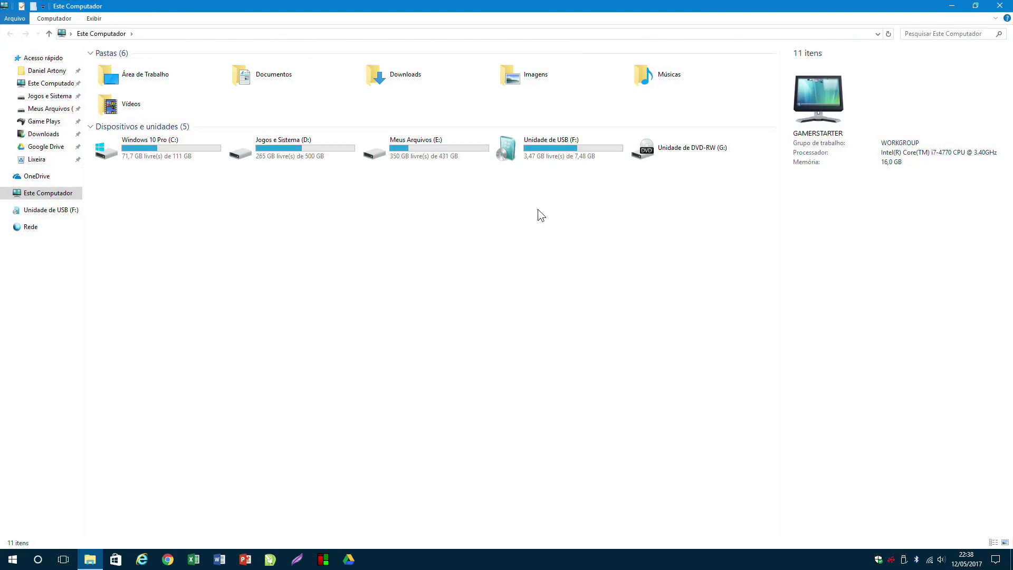
{"action": "double_click", "coordinate": [541, 153]}
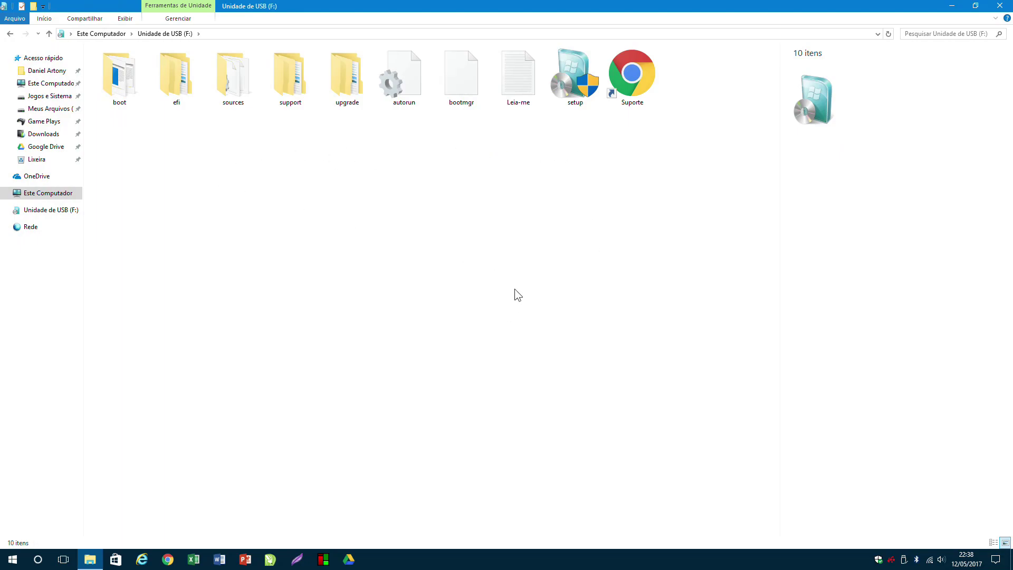
{"action": "left_click", "coordinate": [573, 77]}
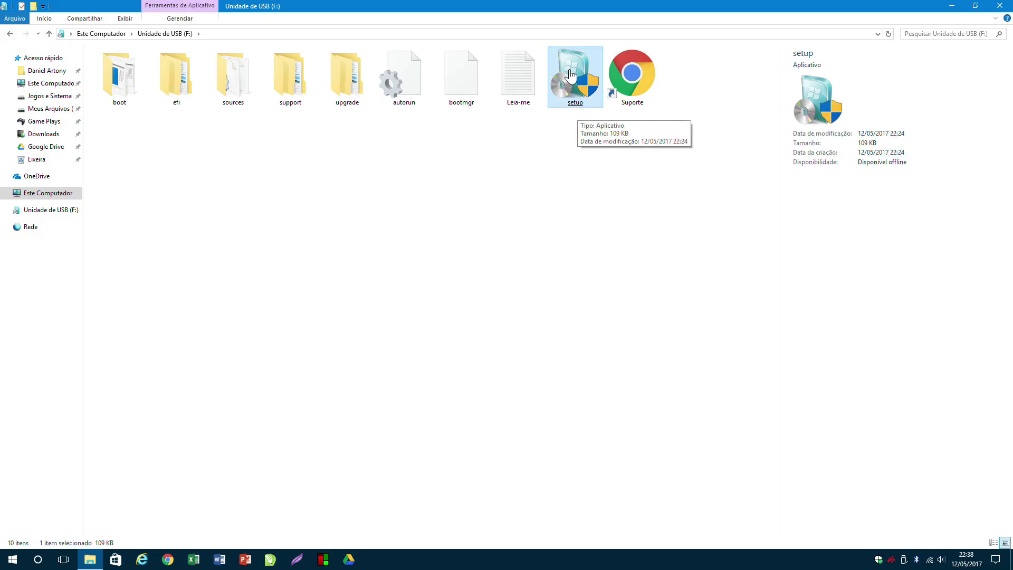
{"action": "double_click", "coordinate": [574, 74]}
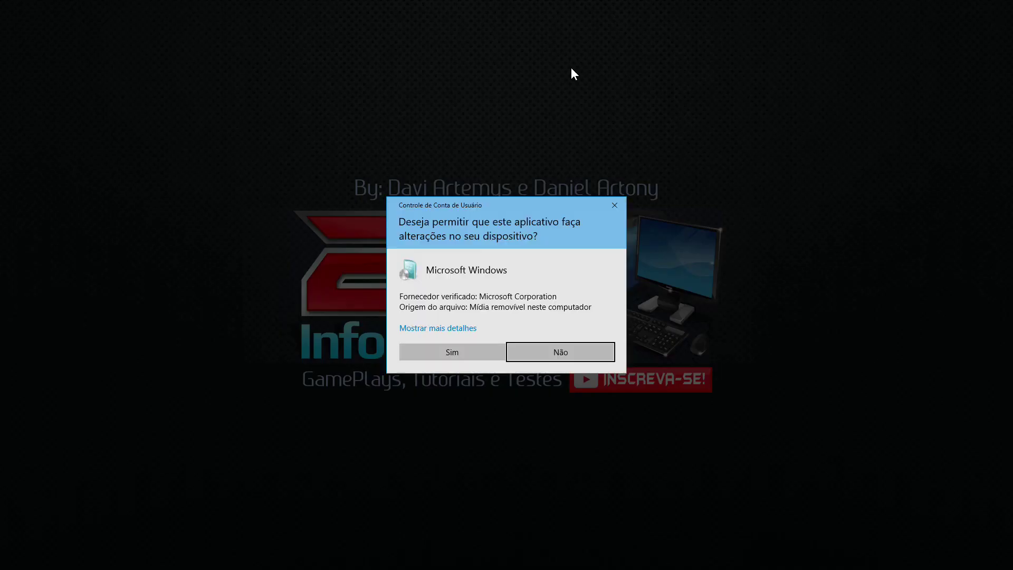
{"action": "left_click", "coordinate": [474, 351]}
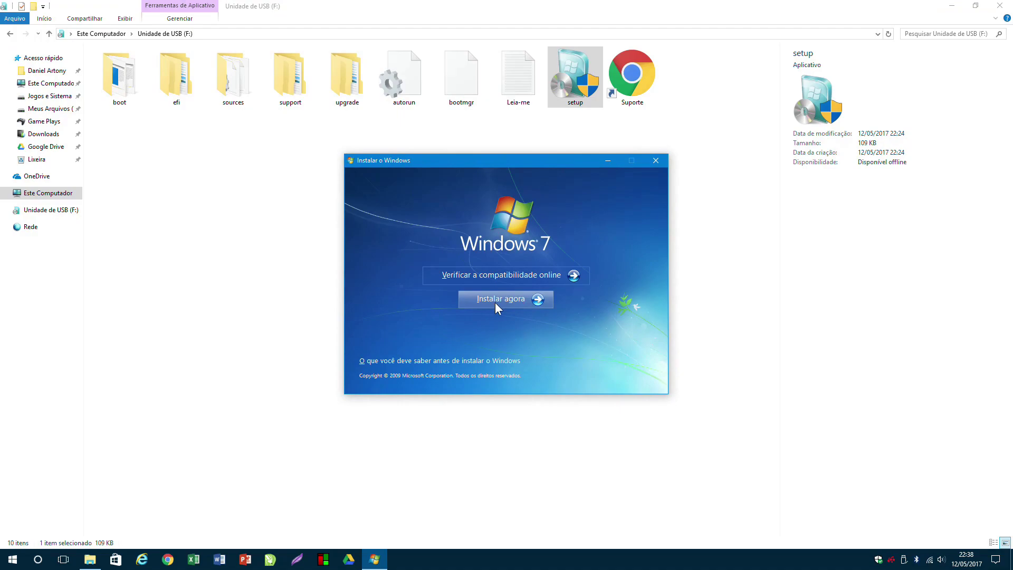
{"action": "left_click", "coordinate": [656, 160]}
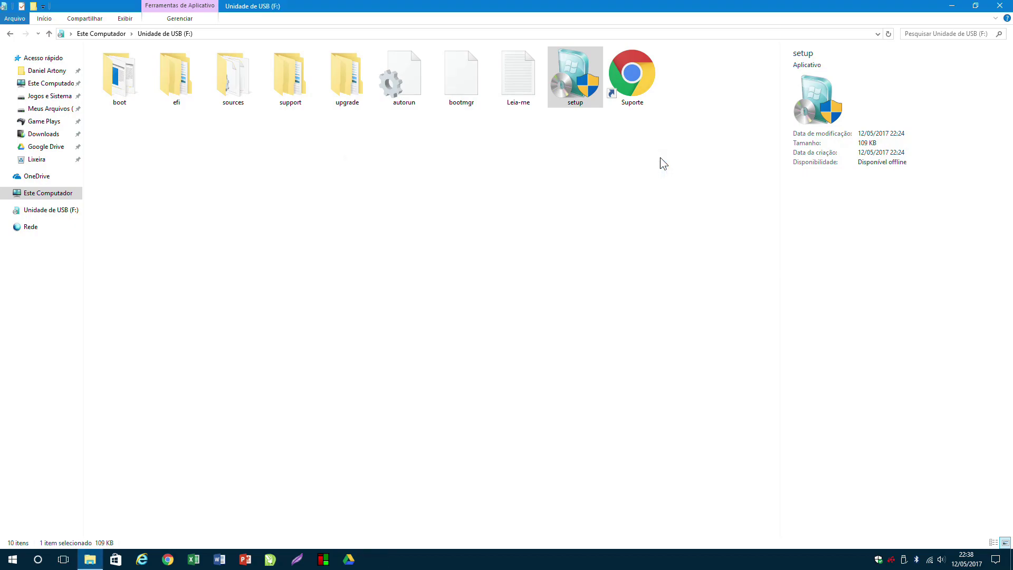
{"action": "left_click", "coordinate": [1000, 6]}
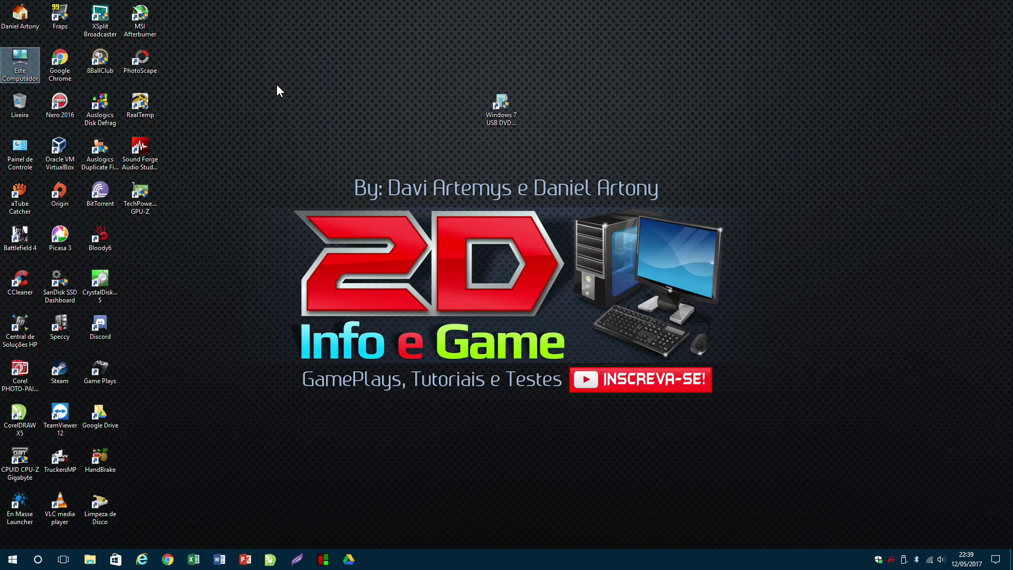
Step: Launch CPU-Z with permission granted, look up the motherboard manufacturer and model, and close it
{"action": "left_click", "coordinate": [19, 462]}
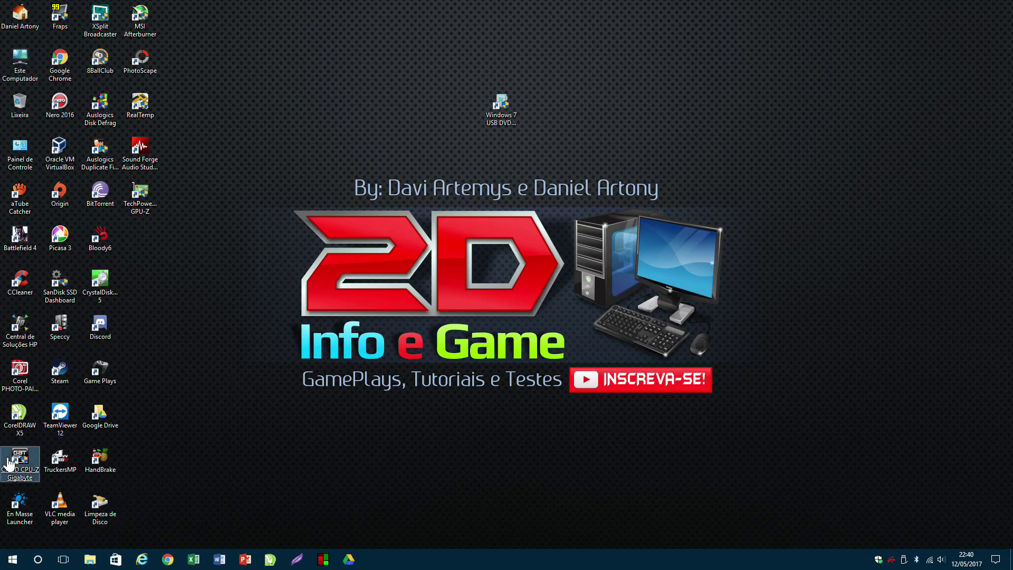
{"action": "double_click", "coordinate": [21, 464]}
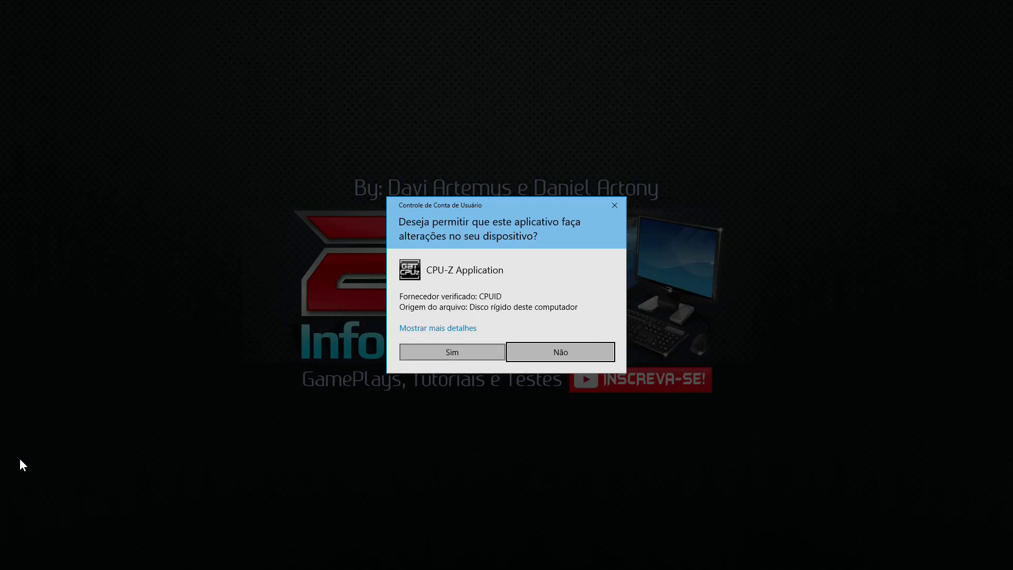
{"action": "left_click", "coordinate": [473, 349]}
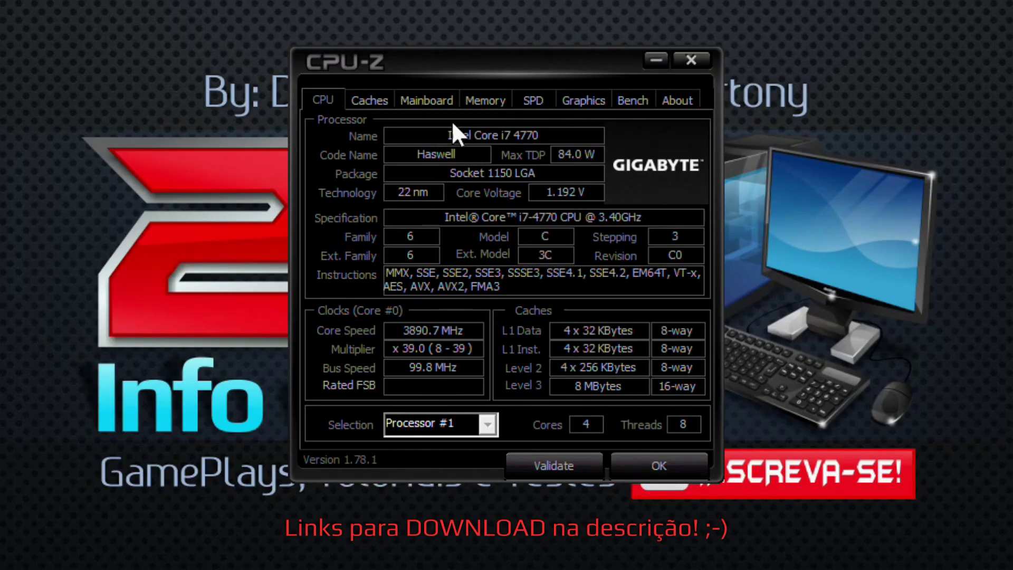
{"action": "left_click", "coordinate": [409, 103]}
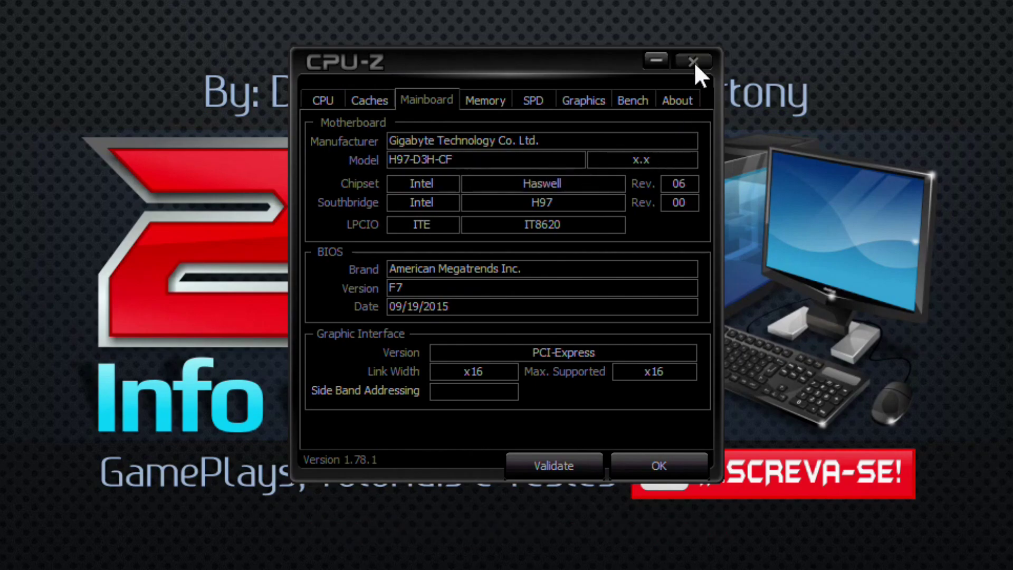
{"action": "left_click", "coordinate": [694, 62]}
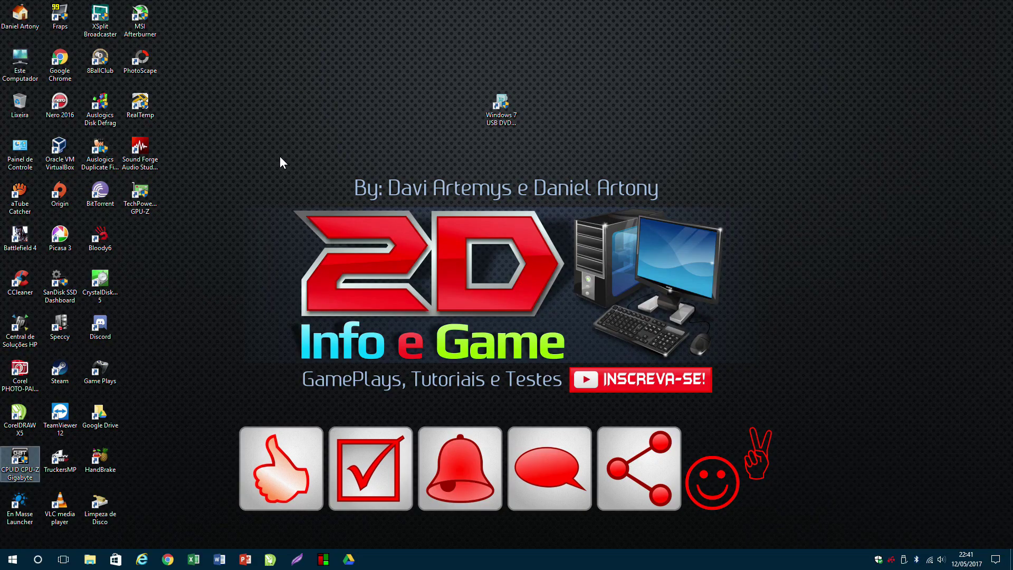
{"action": "left_click_drag", "start_coordinate": [240, 153], "coordinate": [777, 424]}
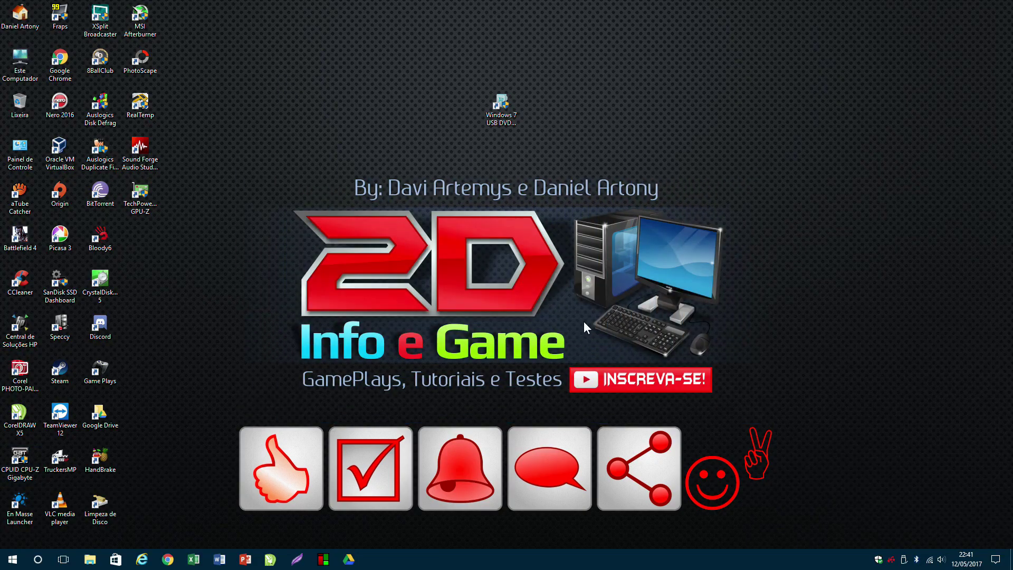
{"action": "left_click_drag", "start_coordinate": [253, 77], "coordinate": [743, 418]}
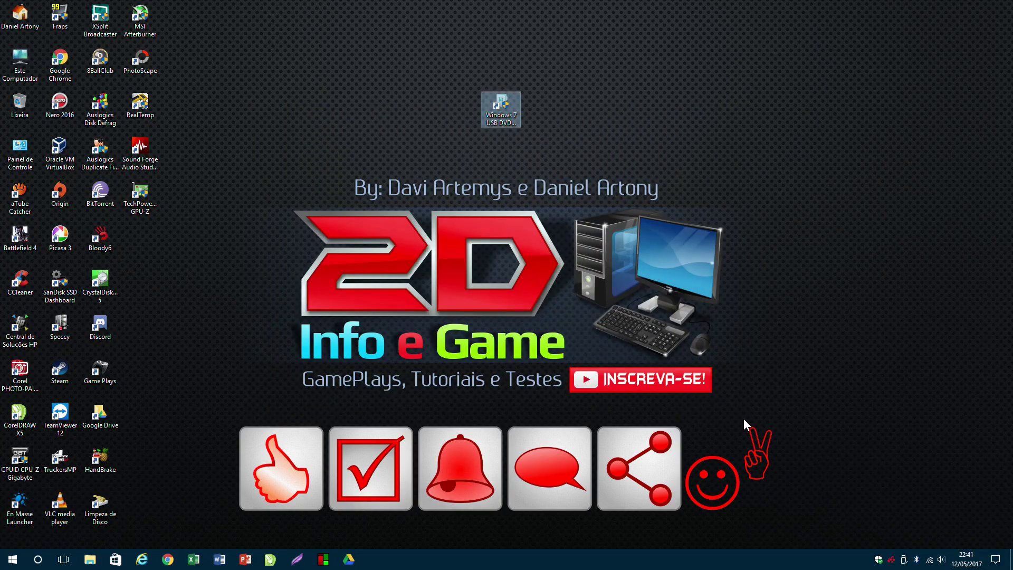
{"action": "left_click_drag", "start_coordinate": [749, 416], "coordinate": [275, 74]}
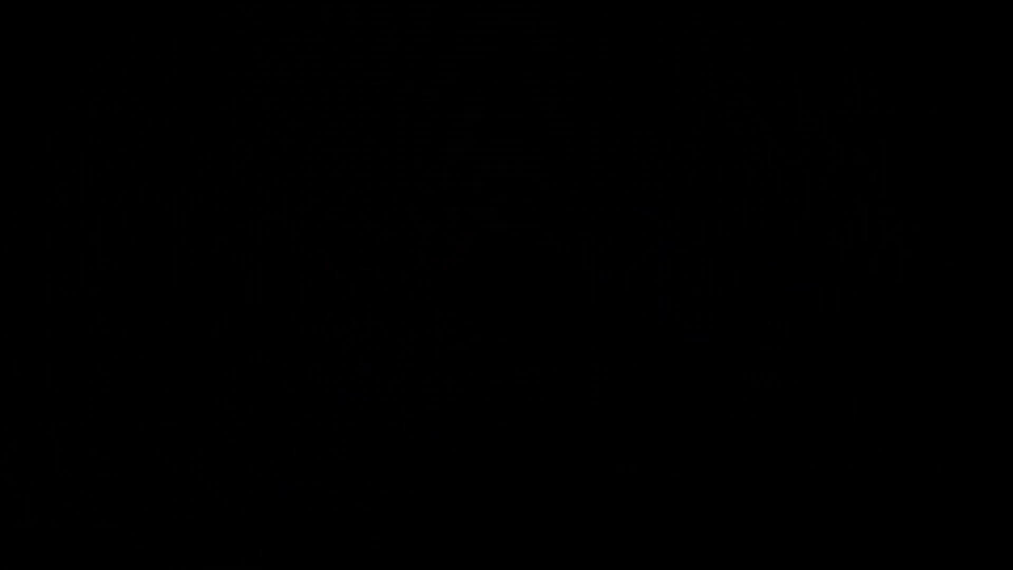